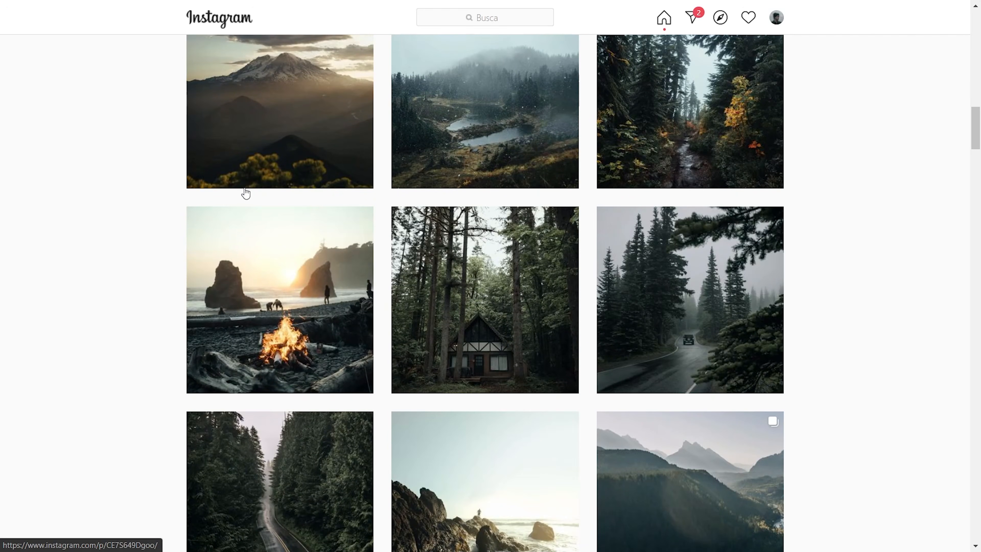
Browse the profile's grid of mountain, coast and forest photos.
scroll(116, 215, "down", 1)
scroll(112, 218, "down", 5)
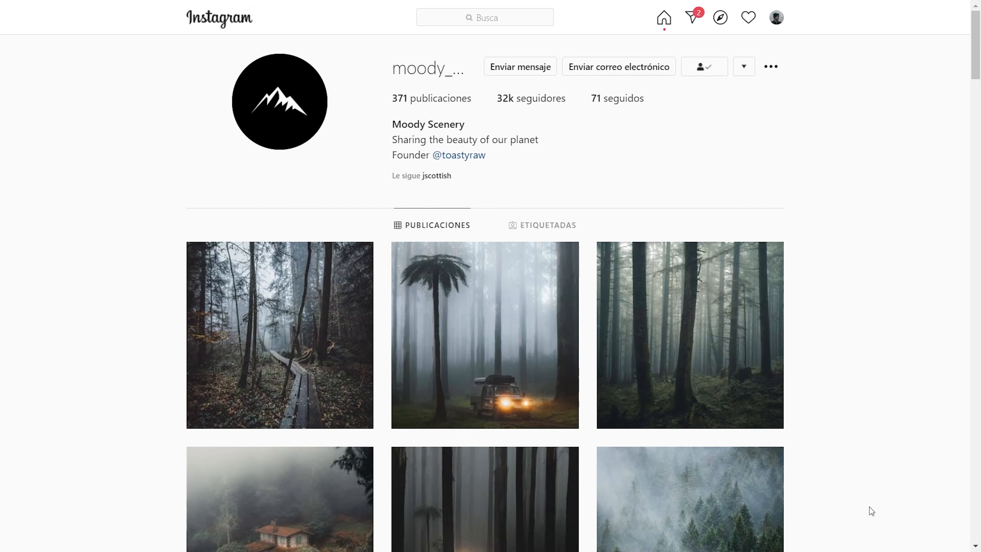
Examine the moody_scenery photo grid, including an enlarged view of the post with the off-road vehicle in the foggy forest.
left_click(525, 389)
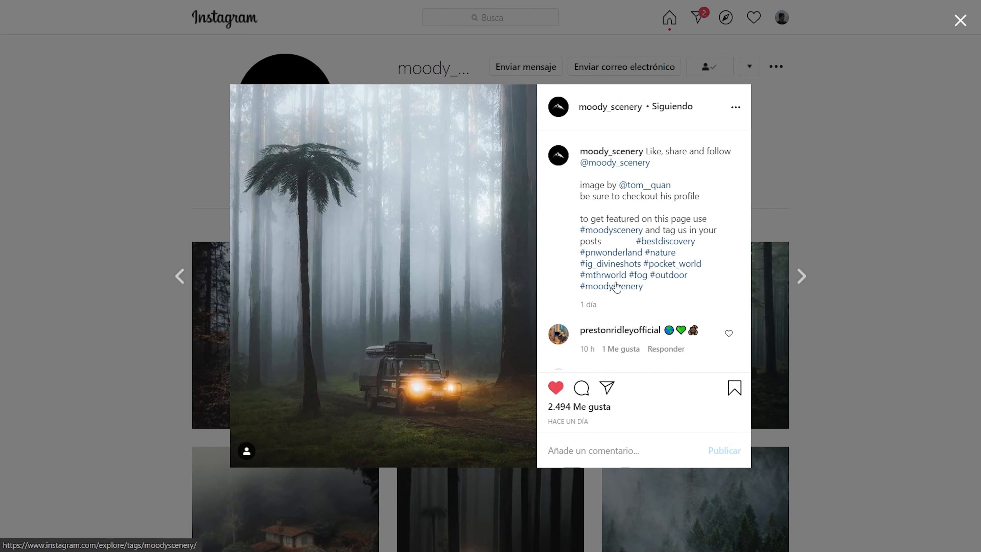
left_click(853, 264)
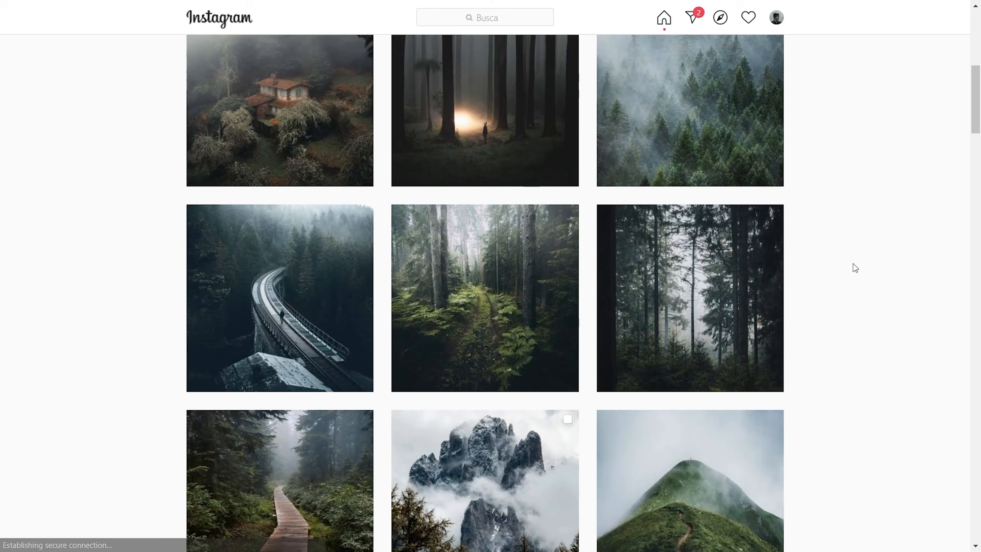
scroll(828, 253, "down", 10)
scroll(821, 255, "down", 10)
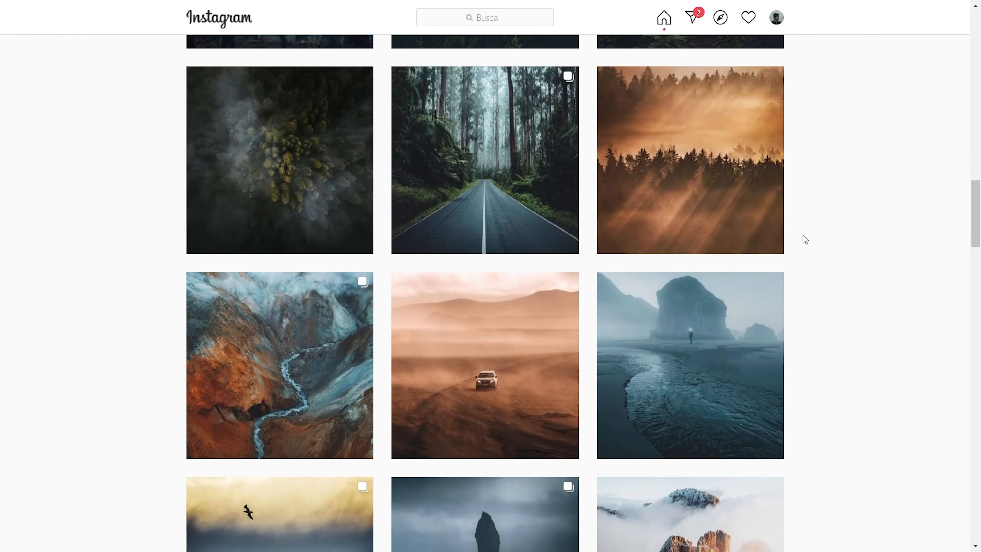
scroll(801, 236, "up", 13)
scroll(659, 267, "down", 15)
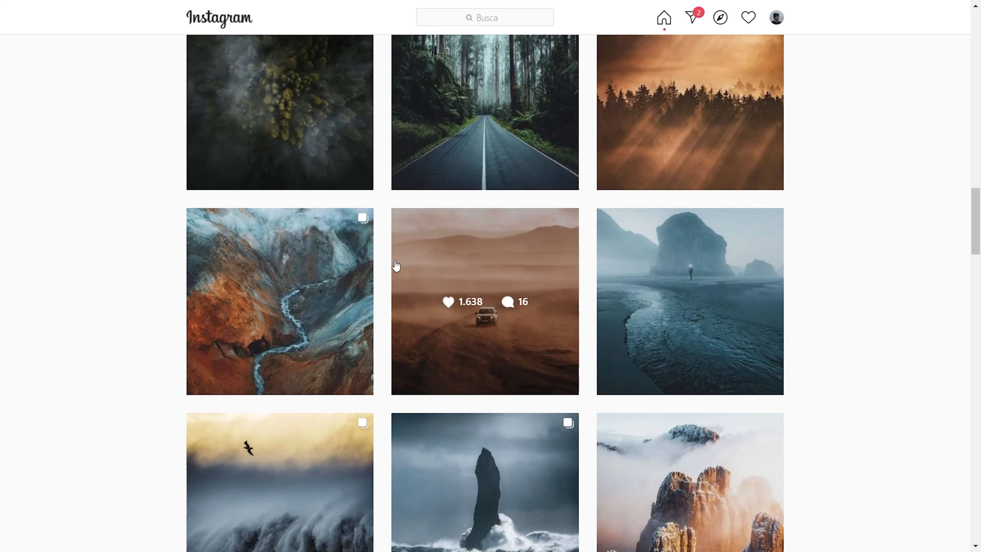
scroll(834, 287, "down", 6)
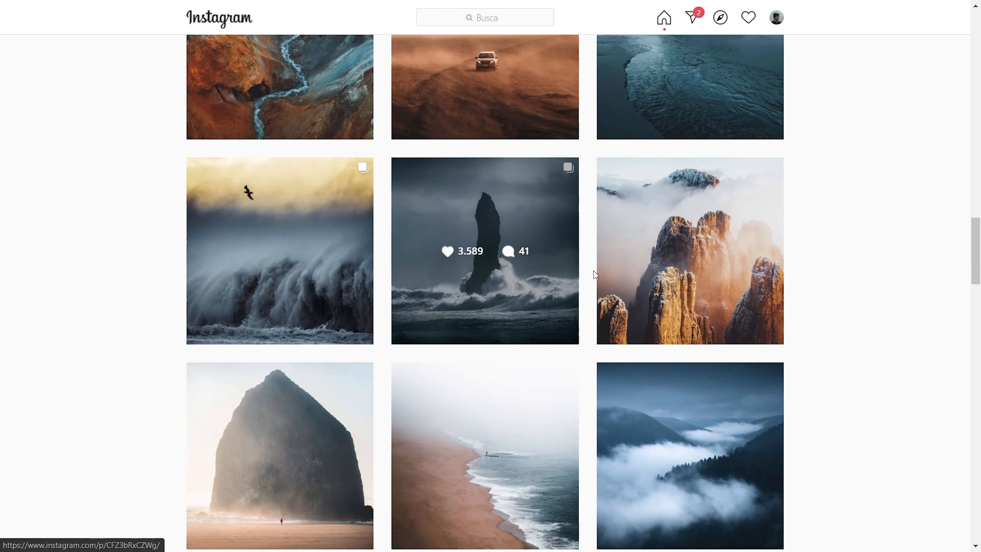
scroll(900, 282, "down", 3)
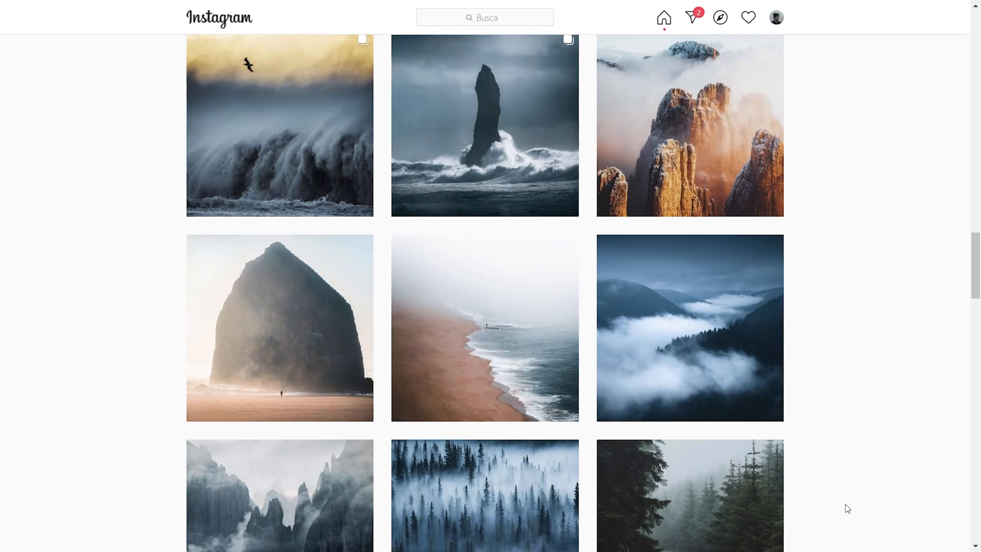
scroll(907, 398, "down", 10)
scroll(869, 398, "down", 6)
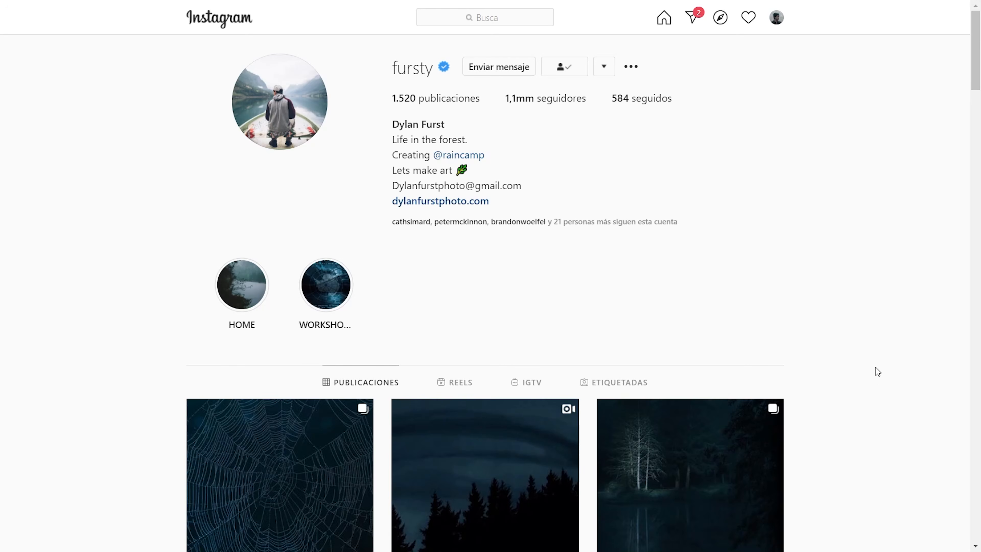
Examine the dark, blue-toned forest and wildlife photos on the verified forest photographer's profile.
scroll(851, 247, "down", 6)
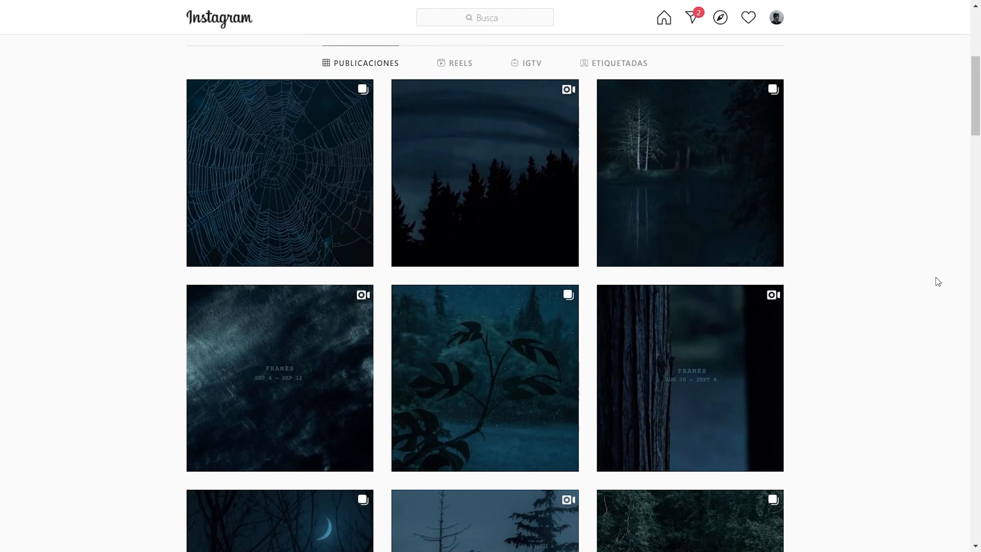
scroll(938, 281, "down", 6)
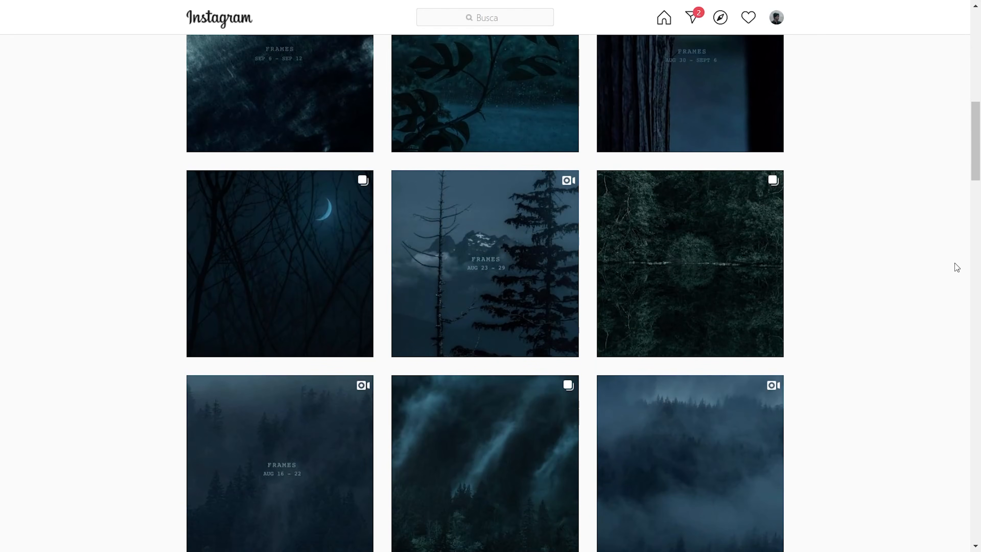
scroll(908, 260, "down", 10)
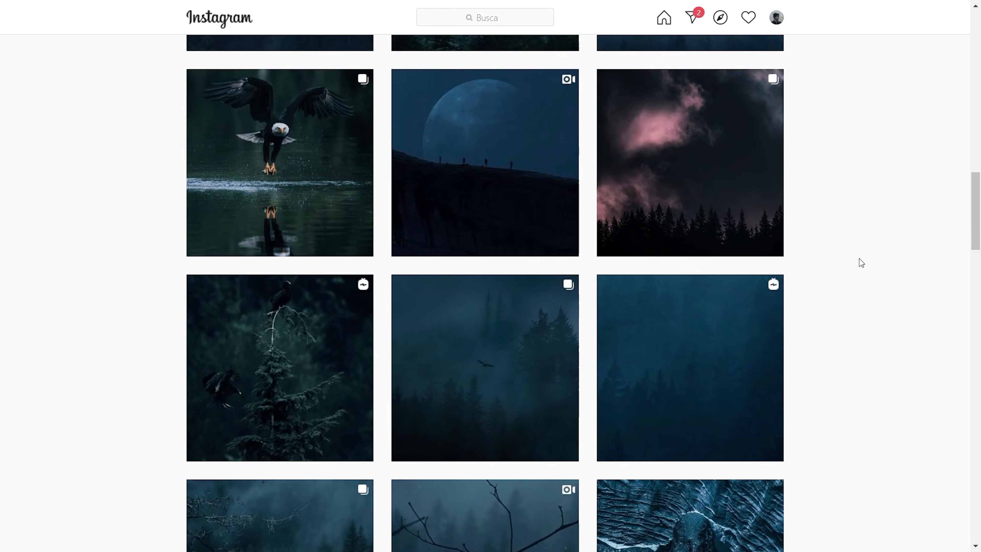
scroll(825, 250, "down", 4)
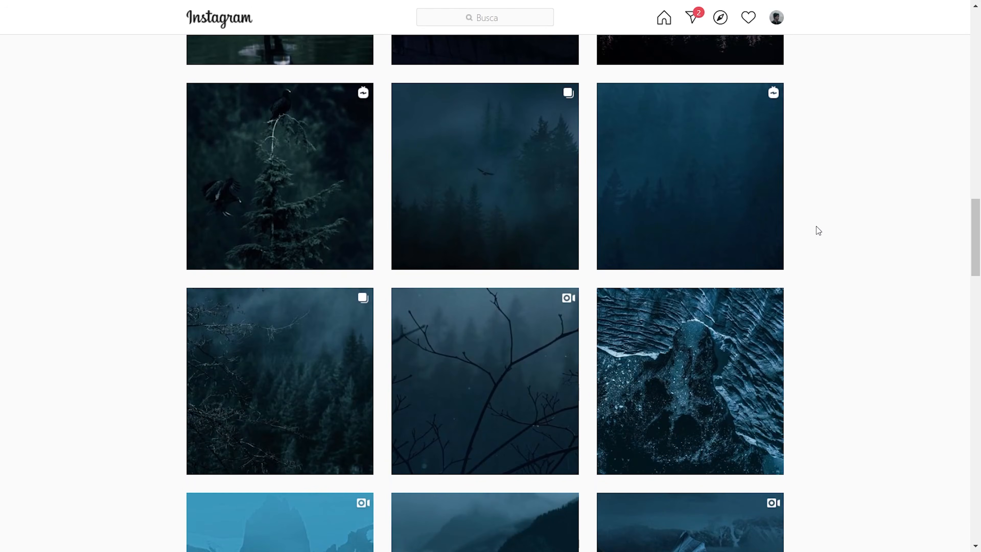
scroll(819, 240, "down", 4)
left_click(667, 307)
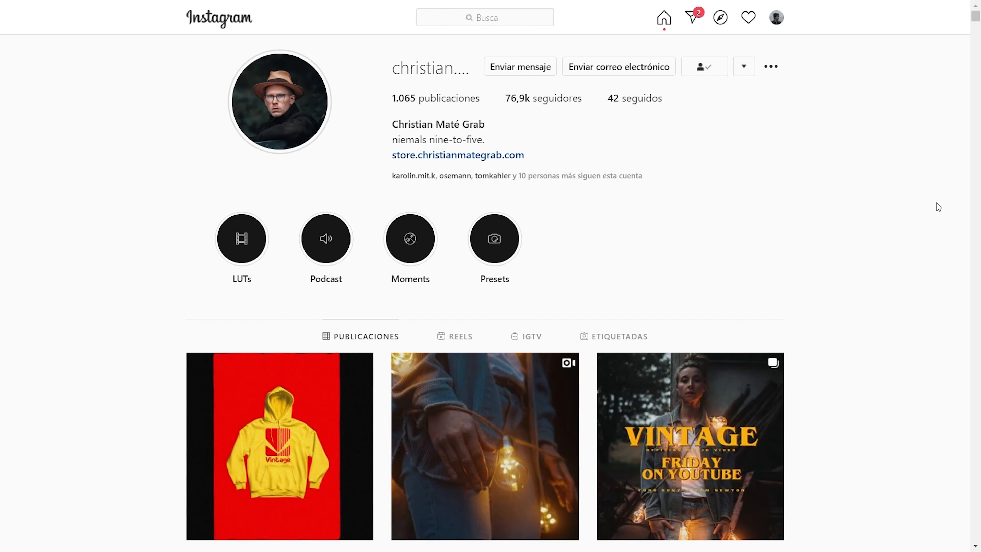
Look through the hat-wearing photographer's recent posts and view the enlarged portrait in the grey hoodie among the trees.
scroll(936, 202, "down", 10)
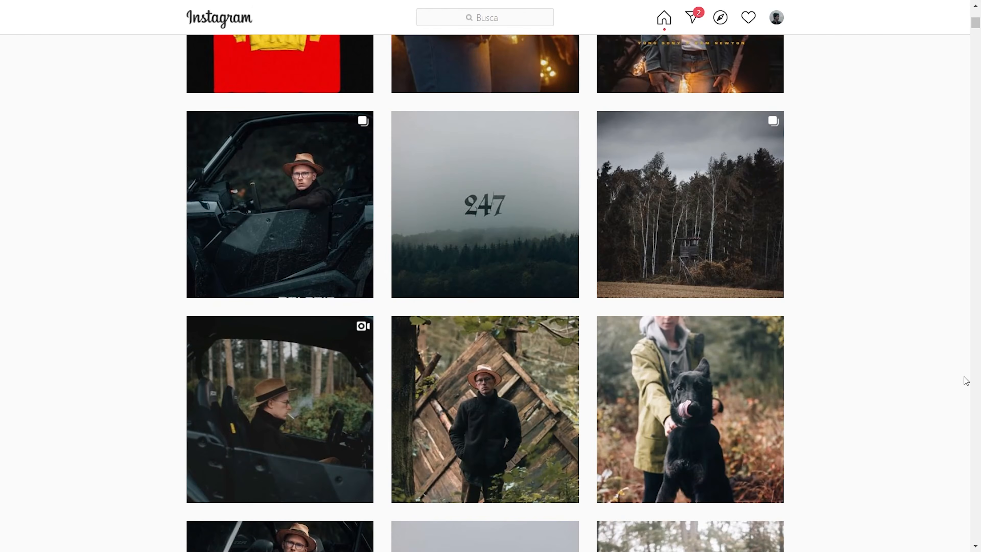
scroll(860, 294, "down", 10)
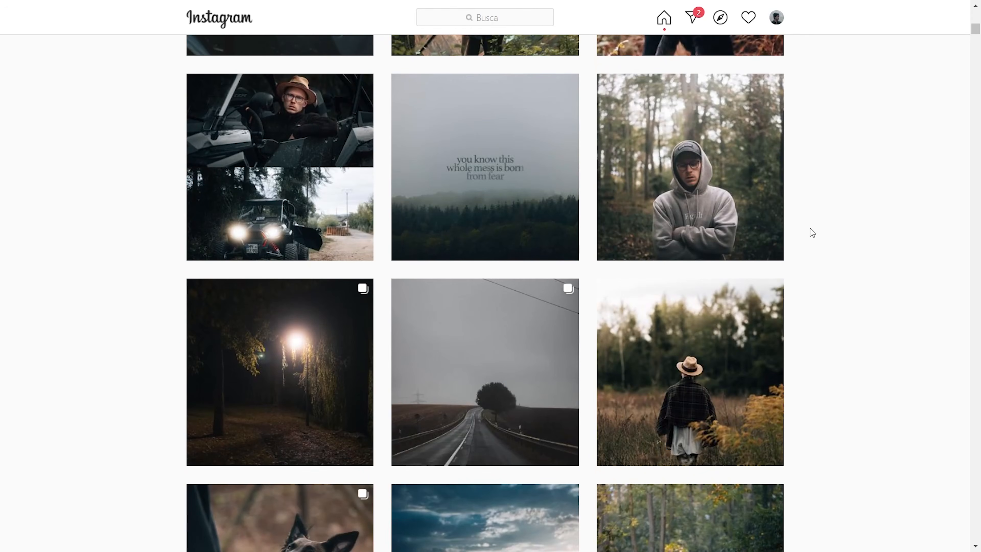
left_click(756, 230)
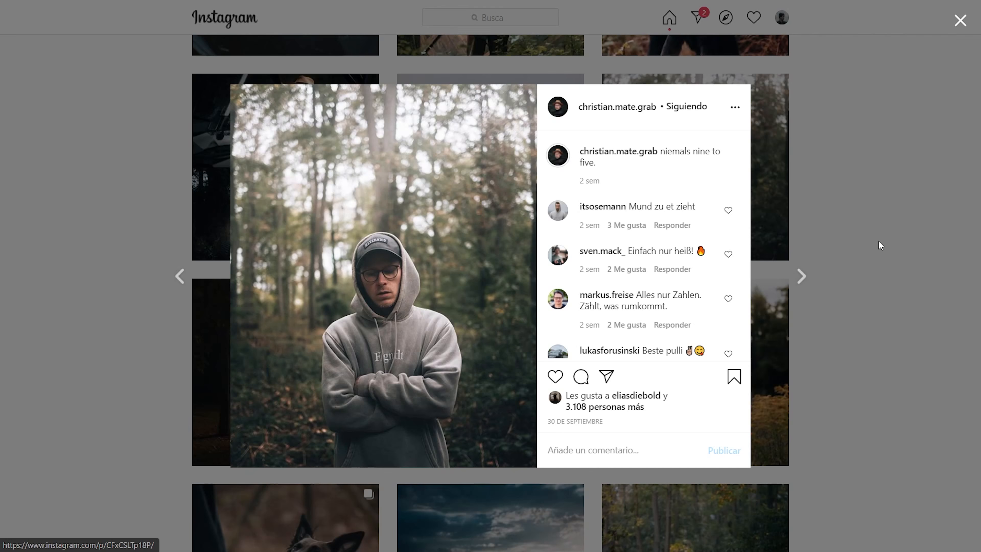
left_click(829, 186)
Browse the photographer's older posts down to the winter photos and view the enlarged portrait of the woman in falling snow.
scroll(829, 186, "down", 10)
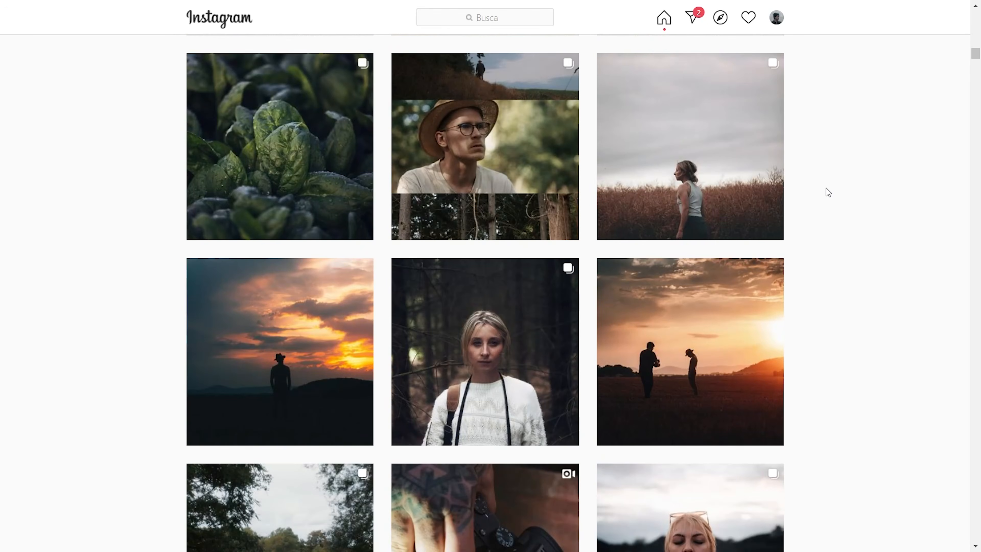
scroll(816, 184, "down", 11)
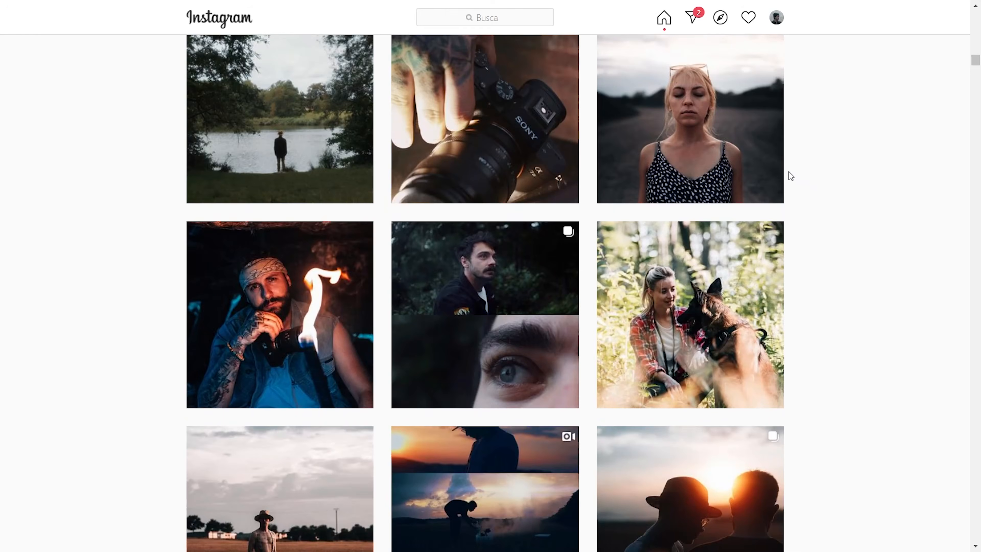
scroll(788, 172, "down", 7)
scroll(784, 172, "down", 8)
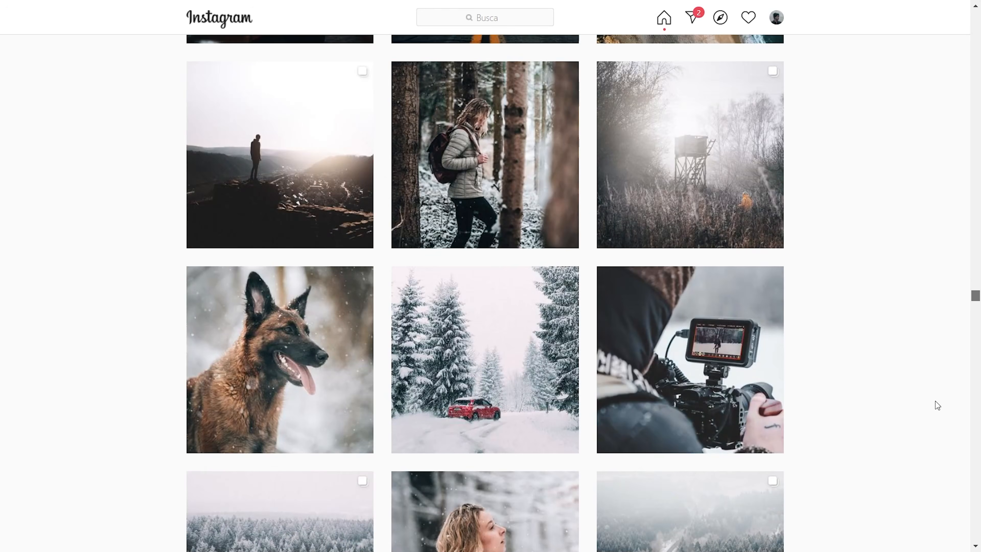
scroll(936, 394, "up", 12)
scroll(938, 390, "down", 4)
scroll(845, 244, "down", 12)
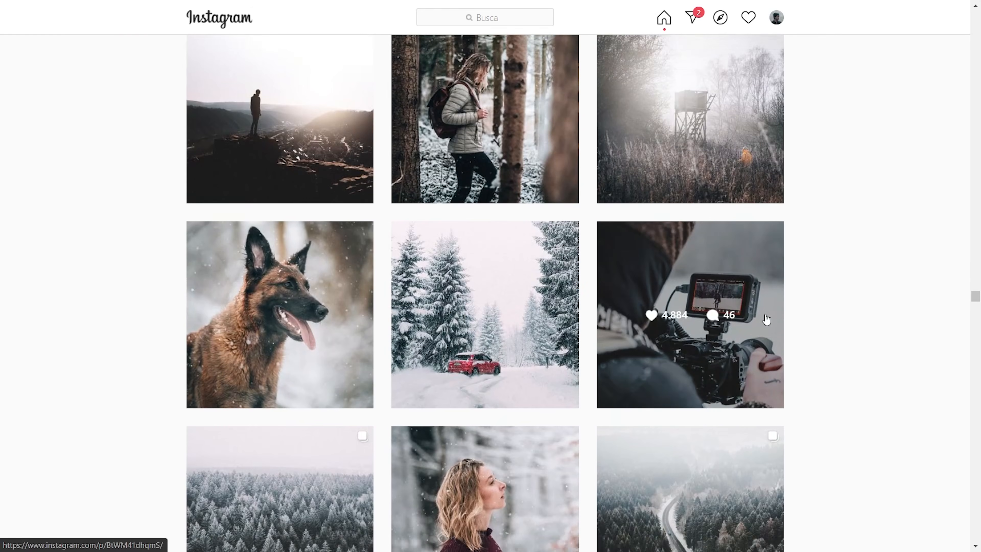
scroll(766, 319, "down", 5)
left_click(485, 277)
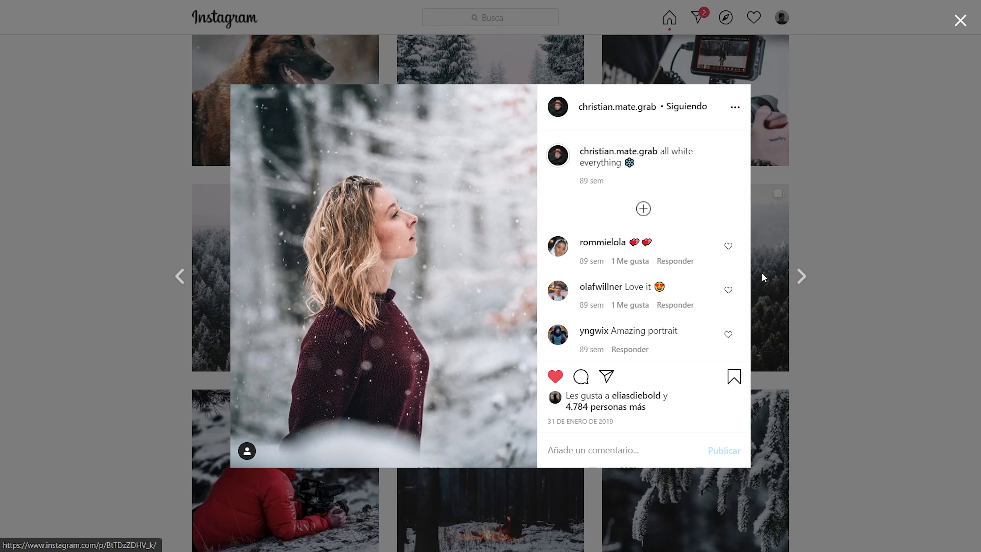
left_click(854, 261)
Find the close-up portrait of the bearded man further down the grid and view it enlarged.
scroll(838, 258, "down", 15)
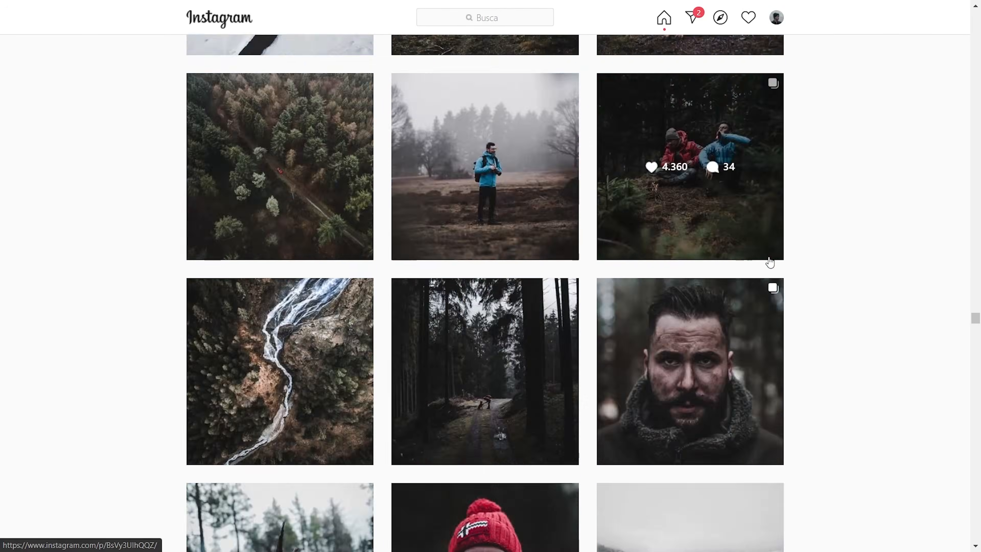
left_click(757, 288)
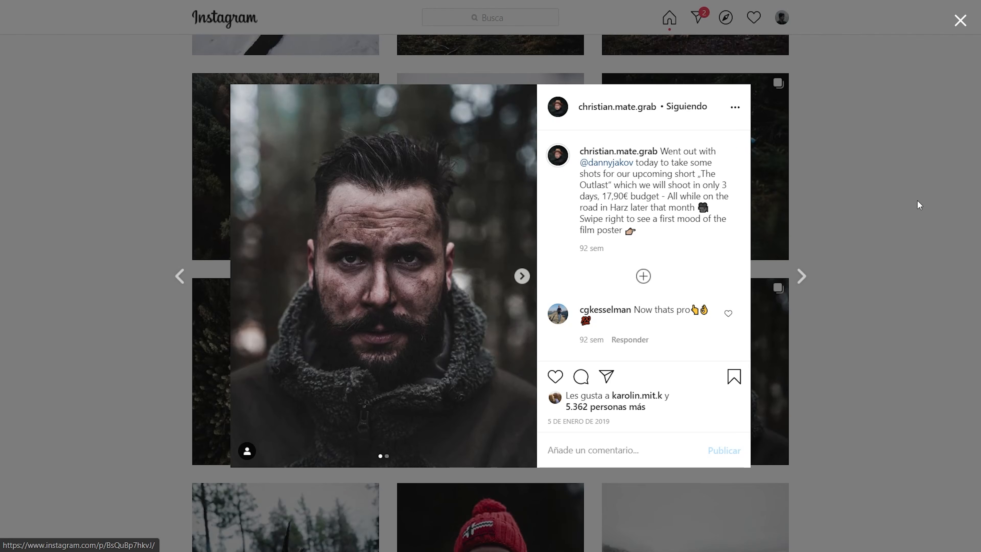
left_click(910, 198)
Examine the tones of the photographer's older snow, mountain lake and coloured-jacket photos further down the grid.
scroll(888, 192, "down", 20)
scroll(884, 193, "down", 8)
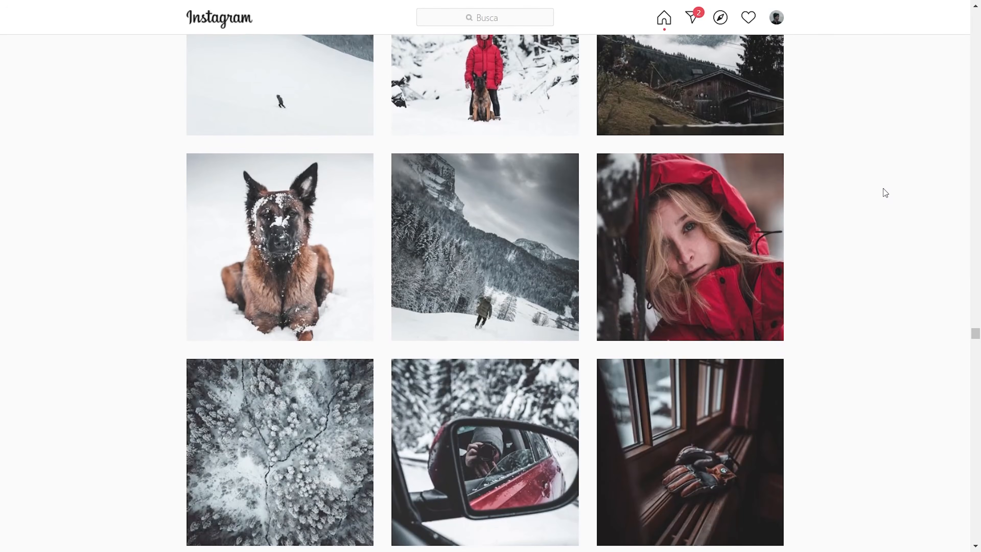
scroll(883, 193, "down", 15)
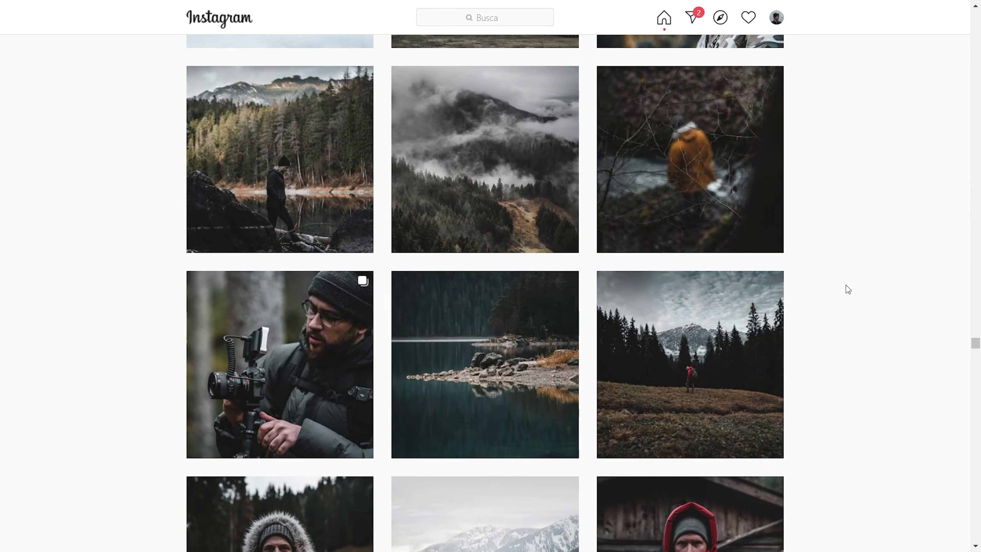
scroll(845, 286, "down", 3)
scroll(844, 287, "up", 5)
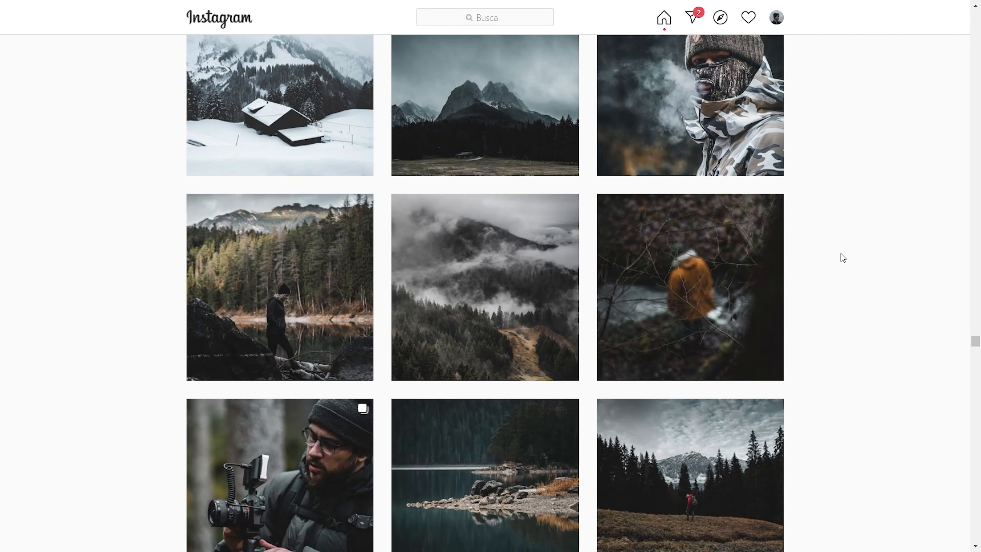
scroll(833, 237, "down", 4)
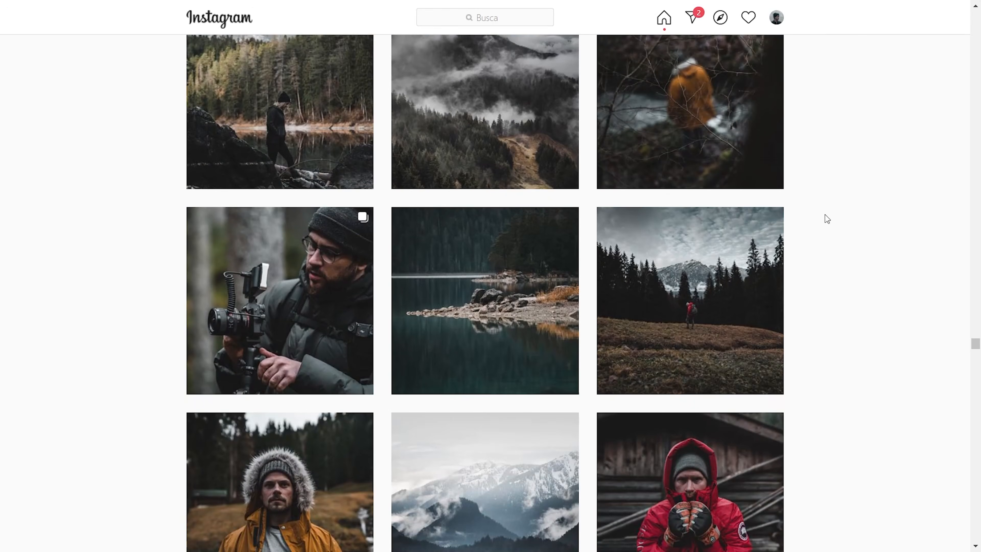
scroll(824, 215, "down", 4)
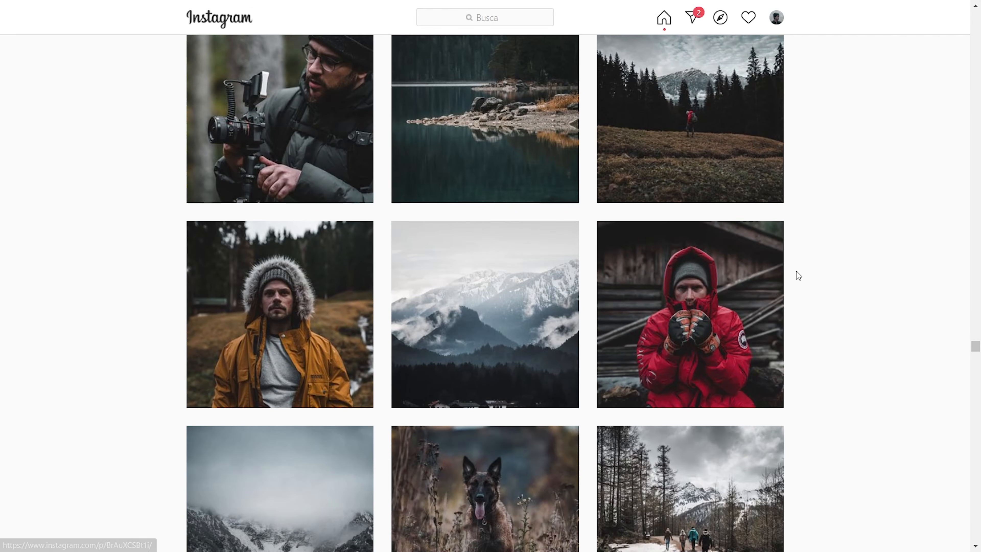
scroll(801, 264, "down", 10)
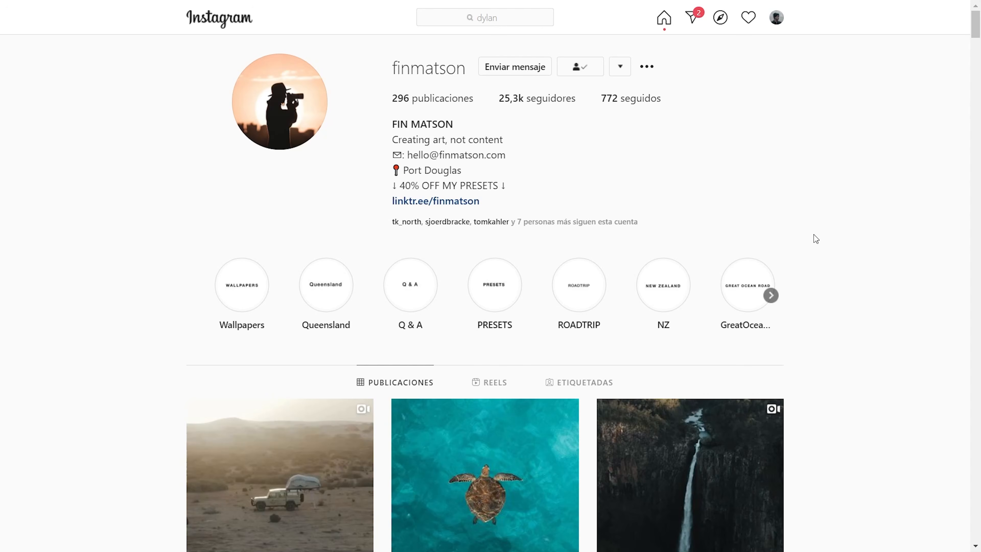
Look through the recent photos on the profile with the silhouette avatar and view the Wallaman Falls waterfall post enlarged.
scroll(772, 213, "down", 12)
scroll(770, 214, "up", 5)
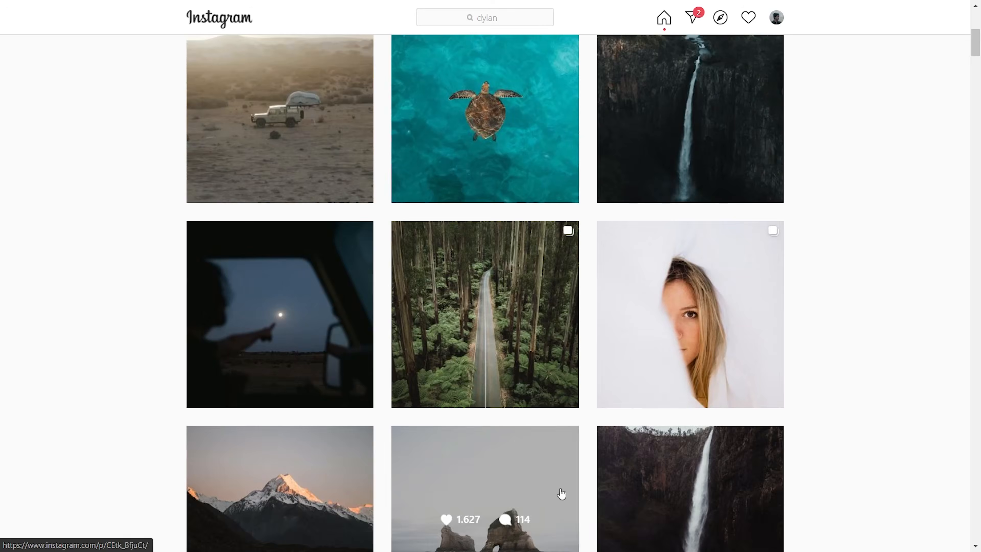
scroll(721, 229, "down", 5)
left_click(722, 228)
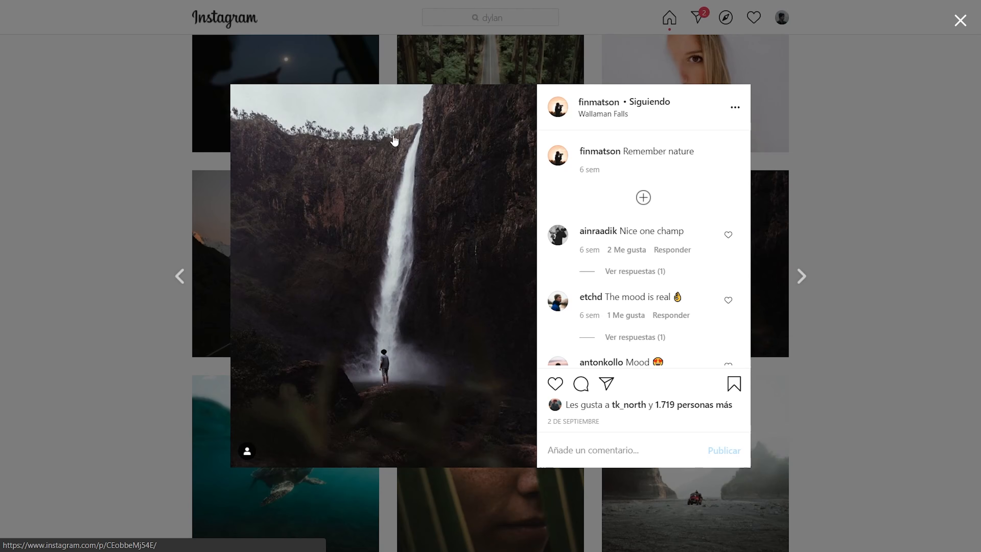
left_click(147, 215)
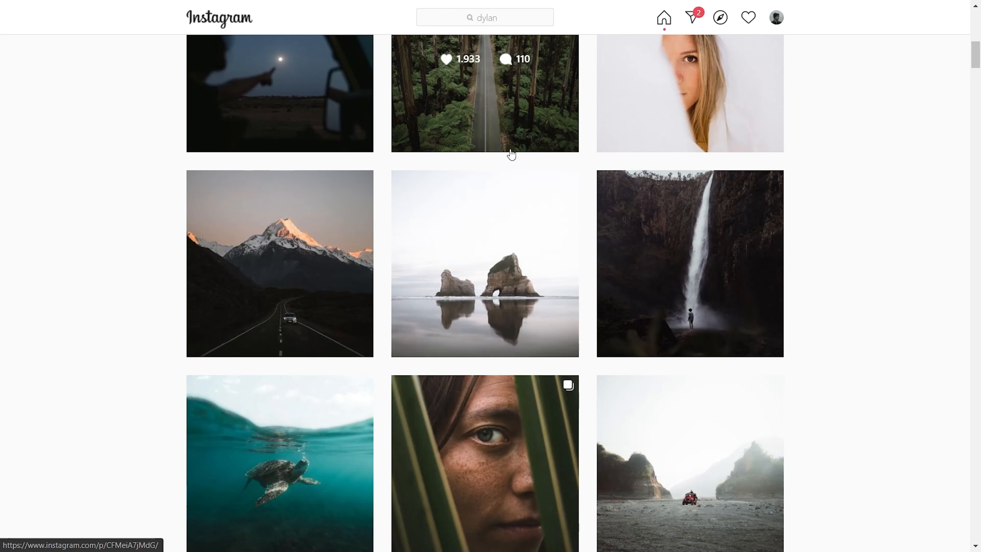
Browse the moonlit silhouette, mountain road, coast and foggy forest photos further down the same profile.
scroll(517, 152, "down", 12)
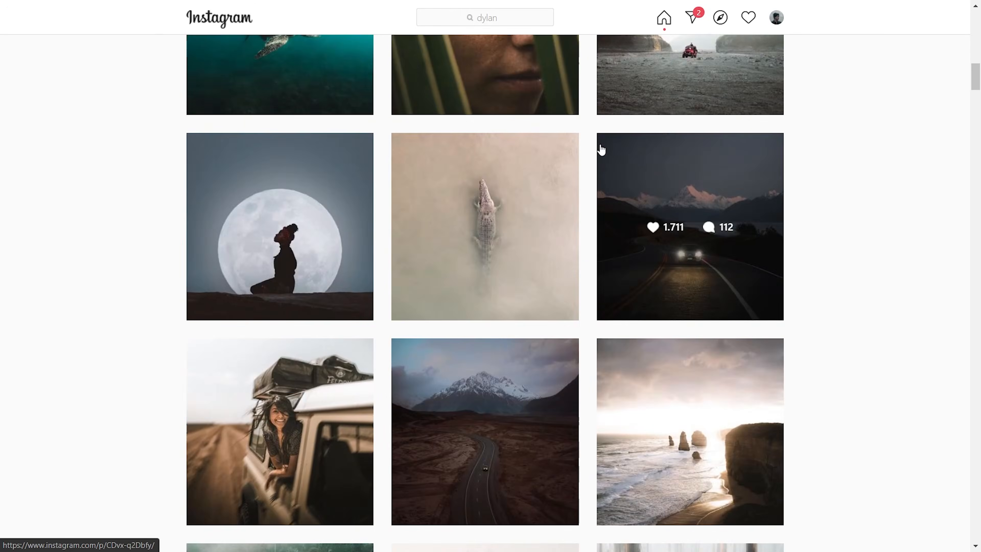
scroll(970, 360, "down", 2)
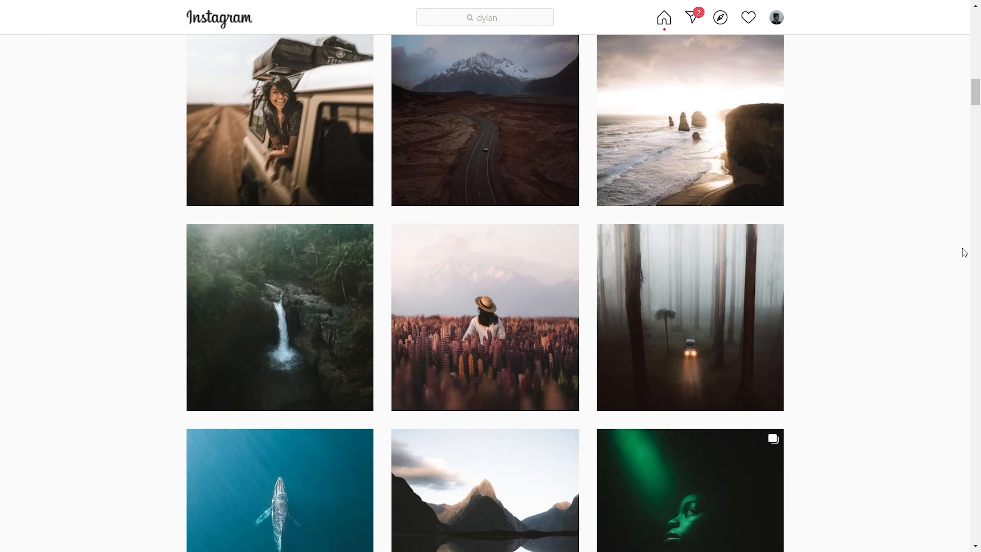
scroll(852, 173, "up", 2)
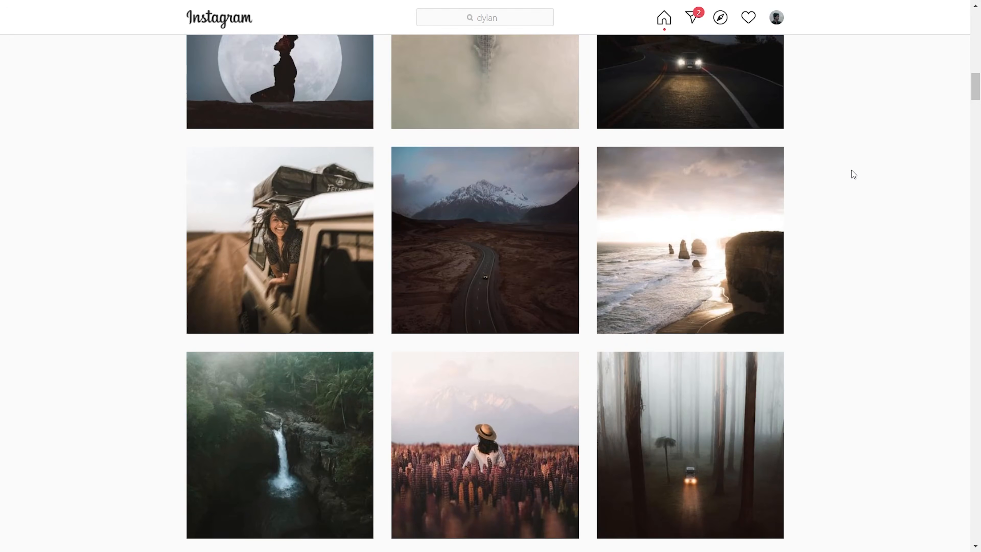
Find the fern-framed waterfall post further down the profile and view it enlarged.
scroll(852, 172, "down", 9)
scroll(852, 172, "down", 3)
scroll(852, 172, "down", 1)
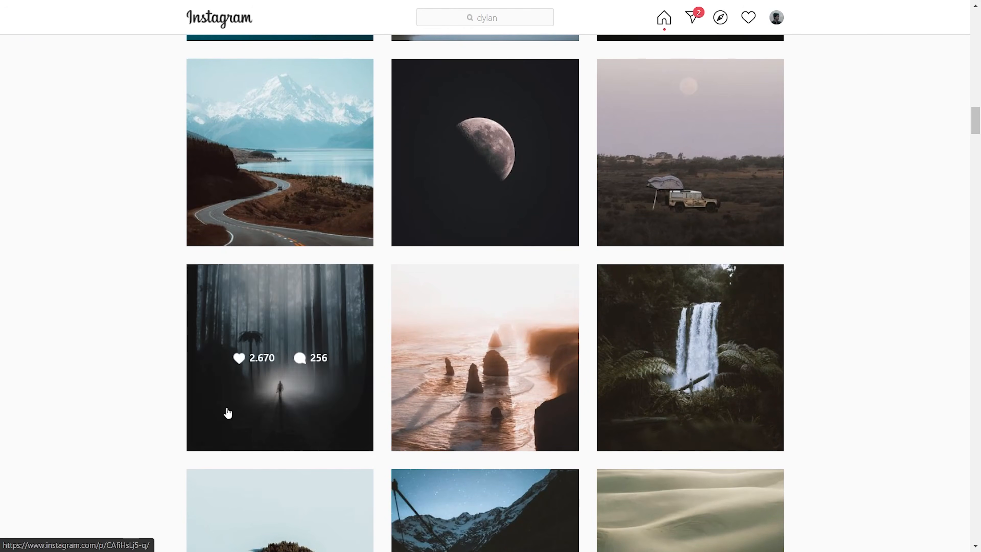
left_click(631, 399)
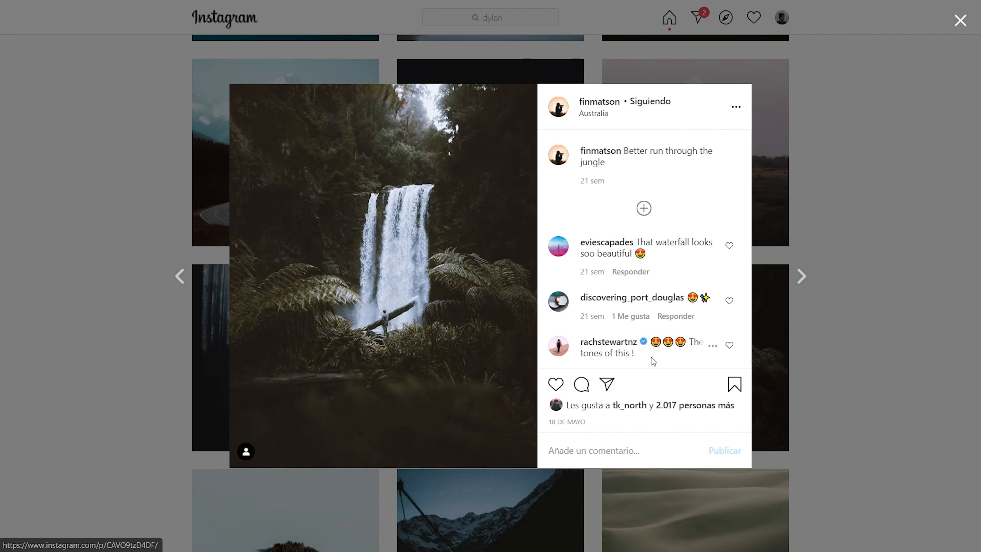
left_click(841, 214)
Examine the moon, dune and forest photos around the grid, viewing the New Zealand car and Philippines off-road posts enlarged.
scroll(841, 215, "down", 10)
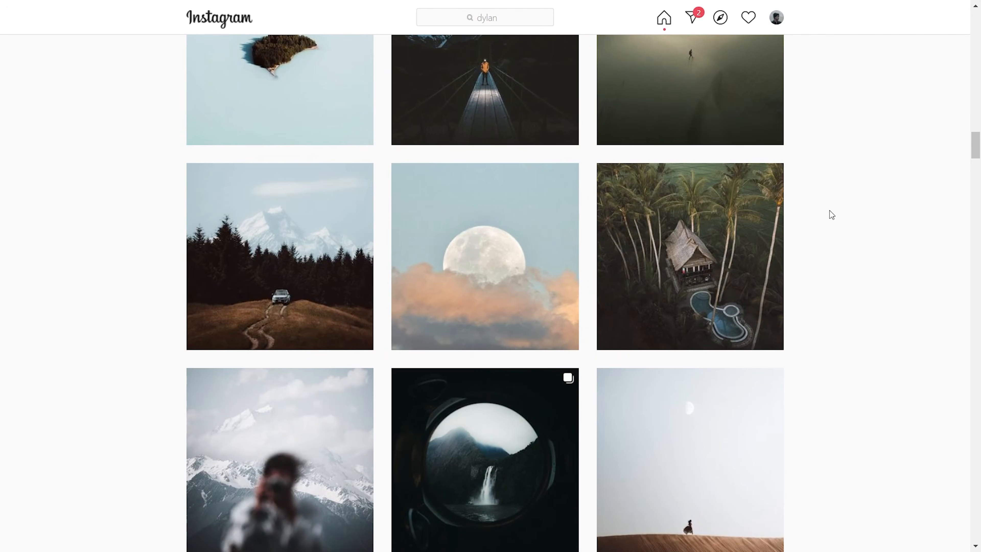
scroll(843, 195, "down", 3)
scroll(847, 190, "up", 8)
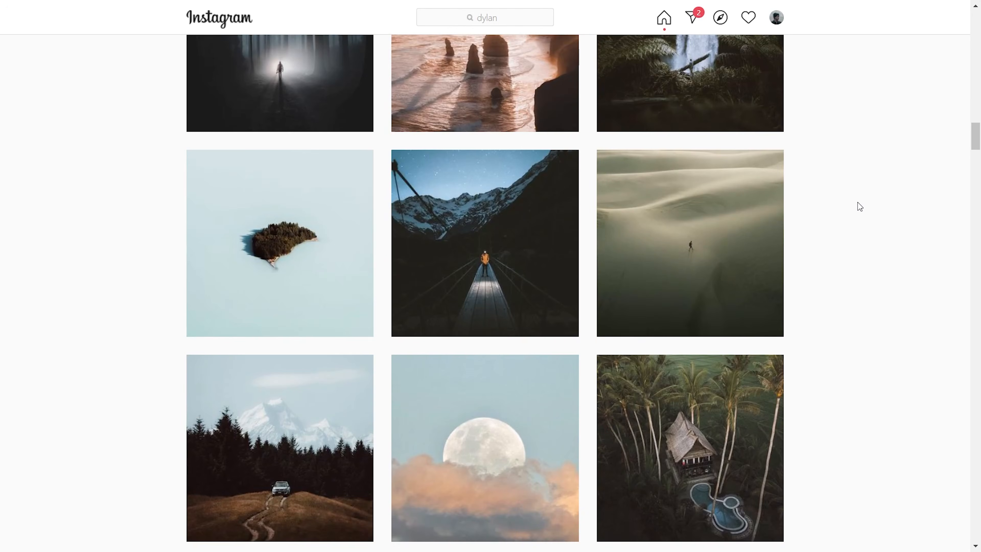
scroll(865, 185, "up", 7)
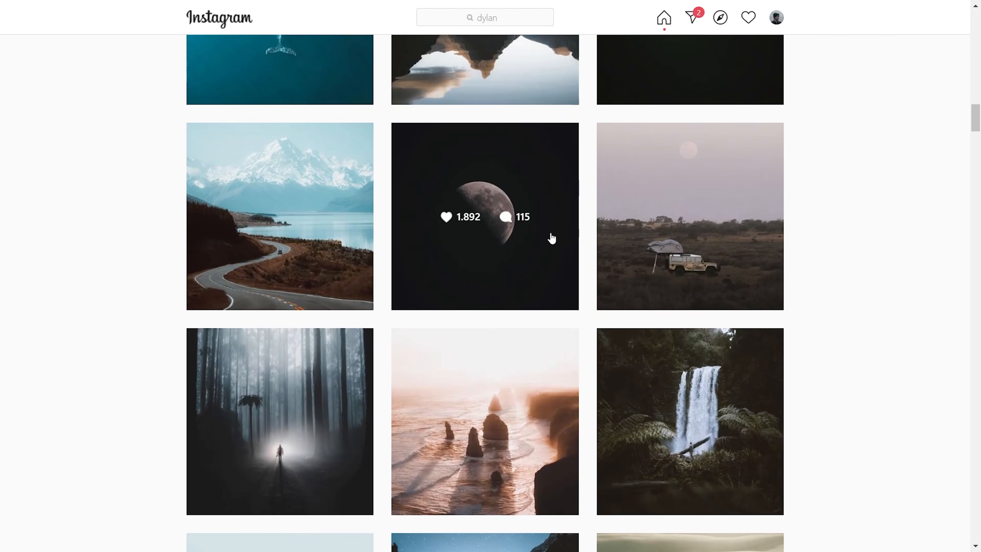
scroll(865, 212, "down", 5)
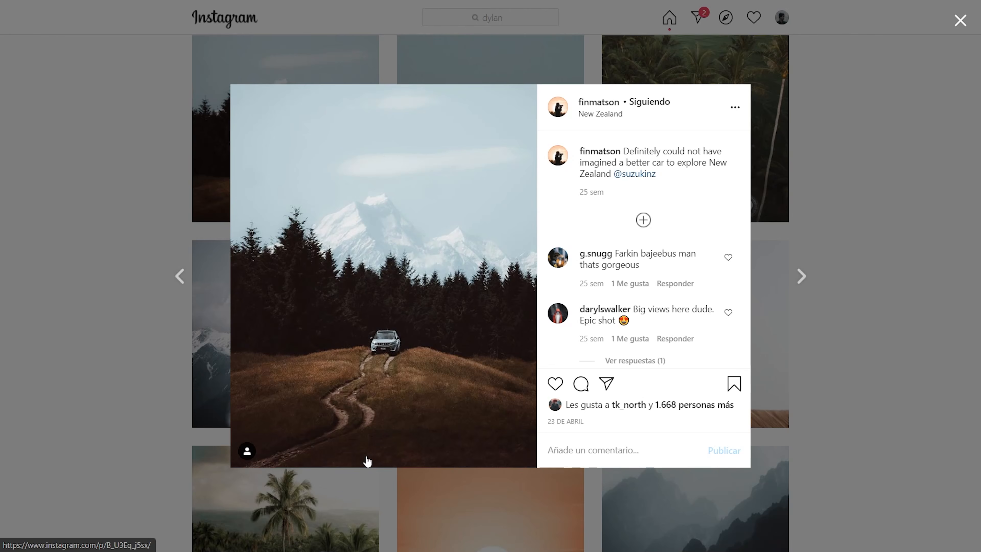
left_click(63, 335)
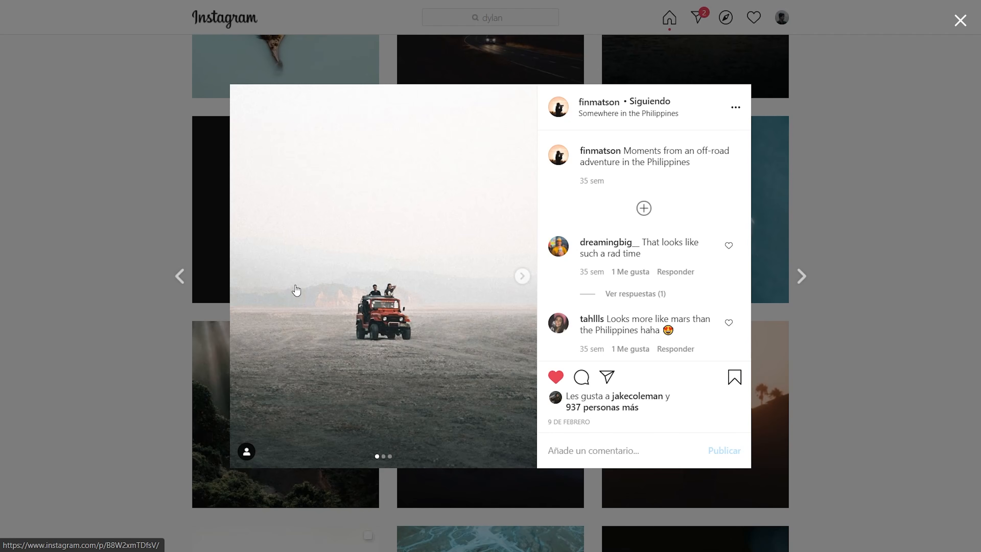
scroll(296, 273, "down", 2)
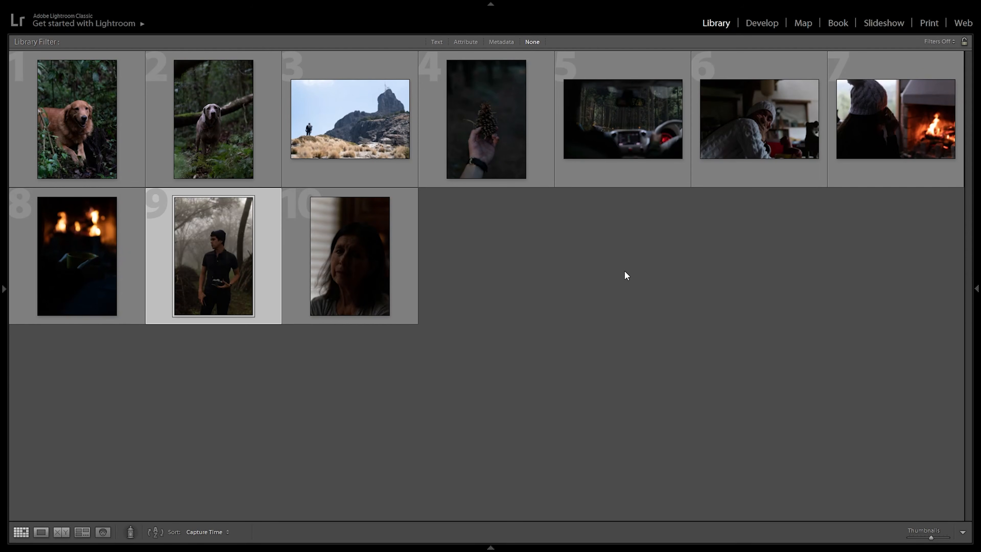
Switch to Lightroom Classic, select the portrait of the man in the foggy forest and slightly enlarge the library thumbnails.
left_click(884, 156)
left_click(757, 164)
left_click(328, 311)
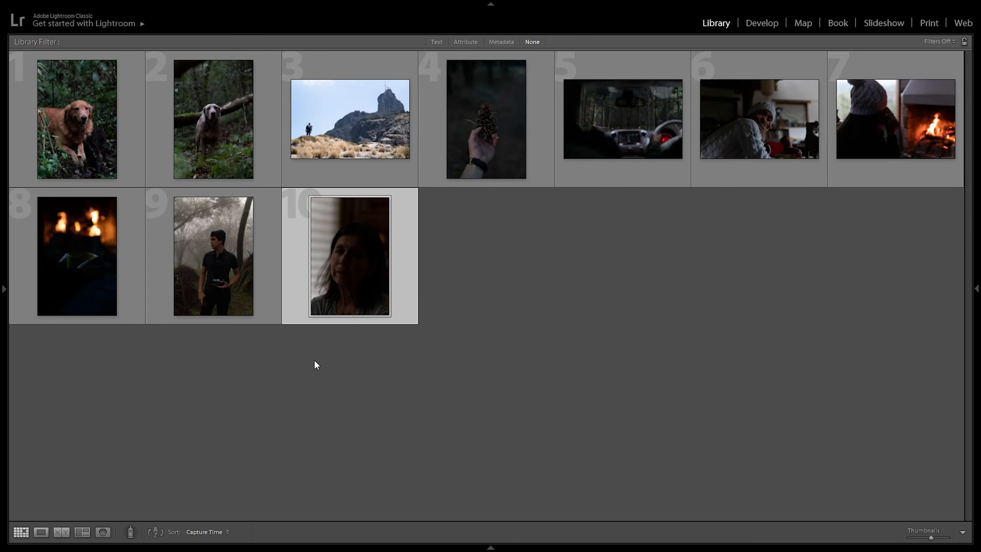
left_click(227, 290)
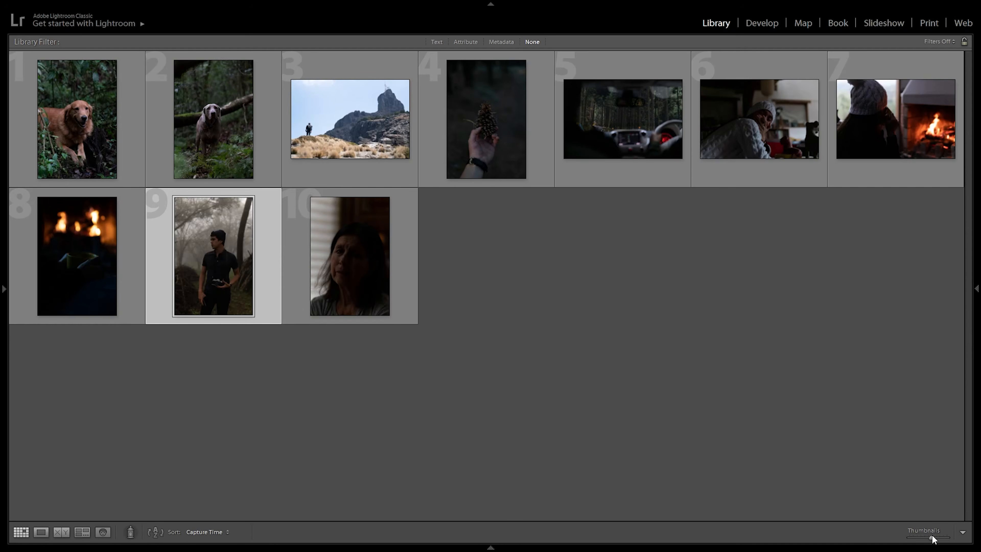
left_click_drag(933, 537, 936, 538)
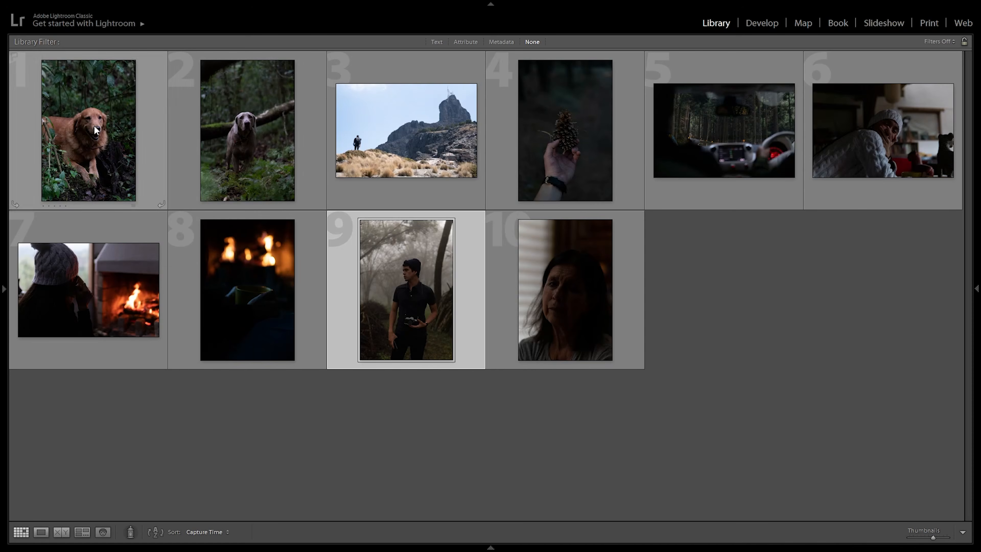
Open the selected foggy-forest portrait in the Develop module and look over its Basic and Tone Curve settings.
mouse_move(400, 167)
mouse_move(224, 114)
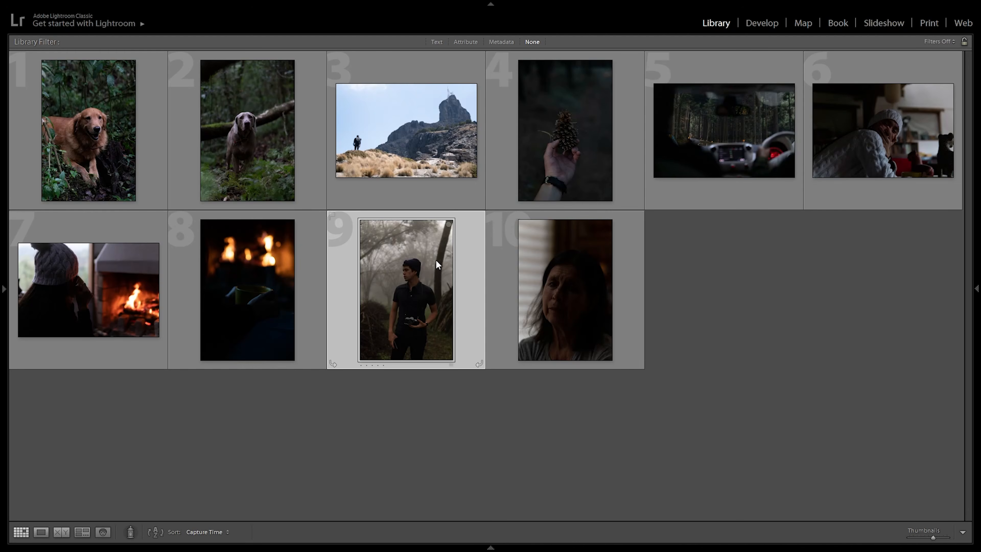
left_click(768, 24)
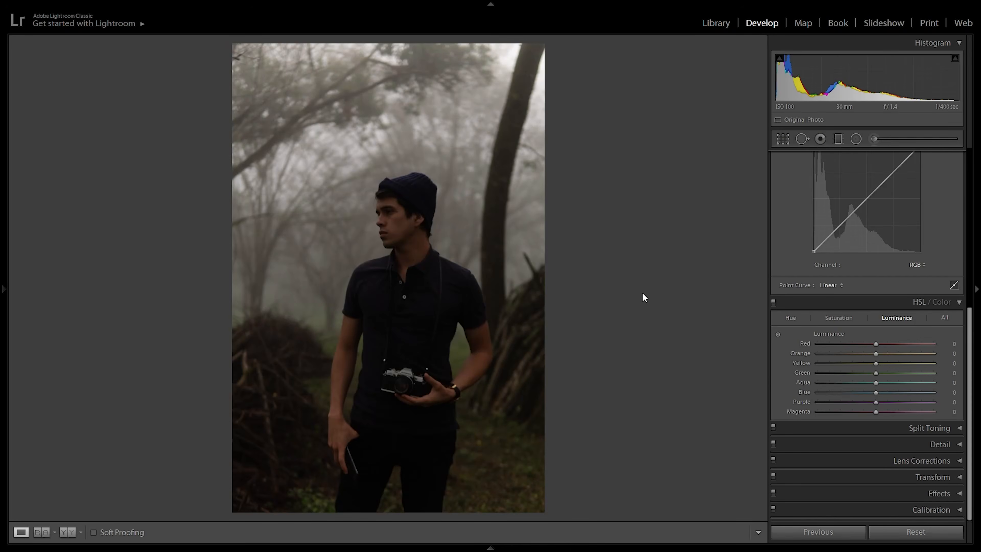
scroll(965, 333, "up", 8)
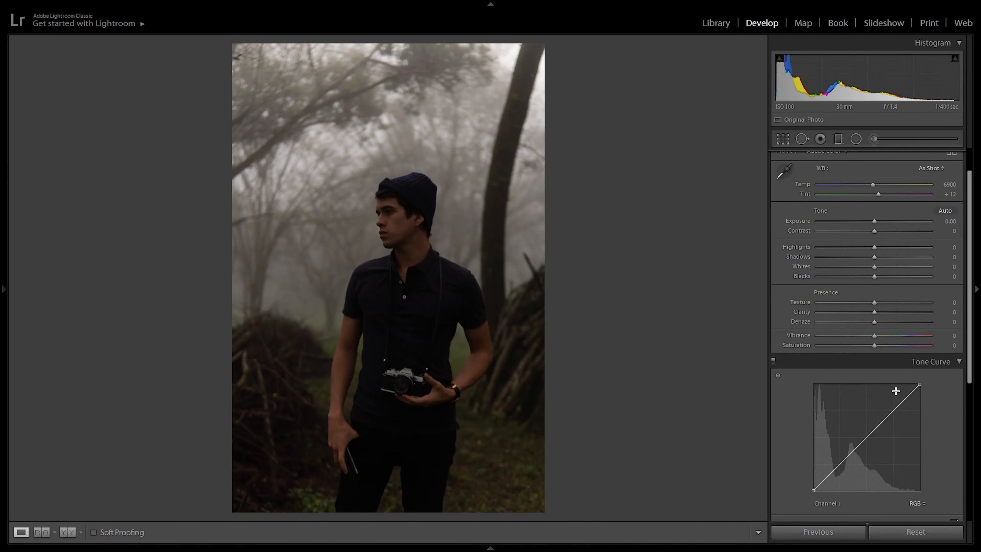
scroll(933, 359, "down", 4)
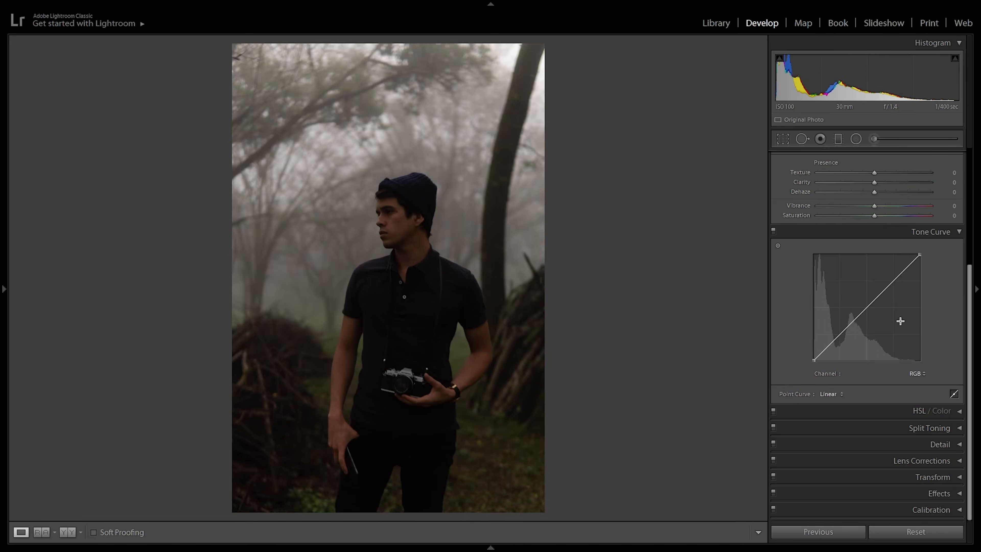
Expand the HSL, Split Toning and Calibration settings to review them, and collapse the Tone Curve.
left_click(883, 414)
scroll(936, 433, "down", 5)
left_click(919, 428)
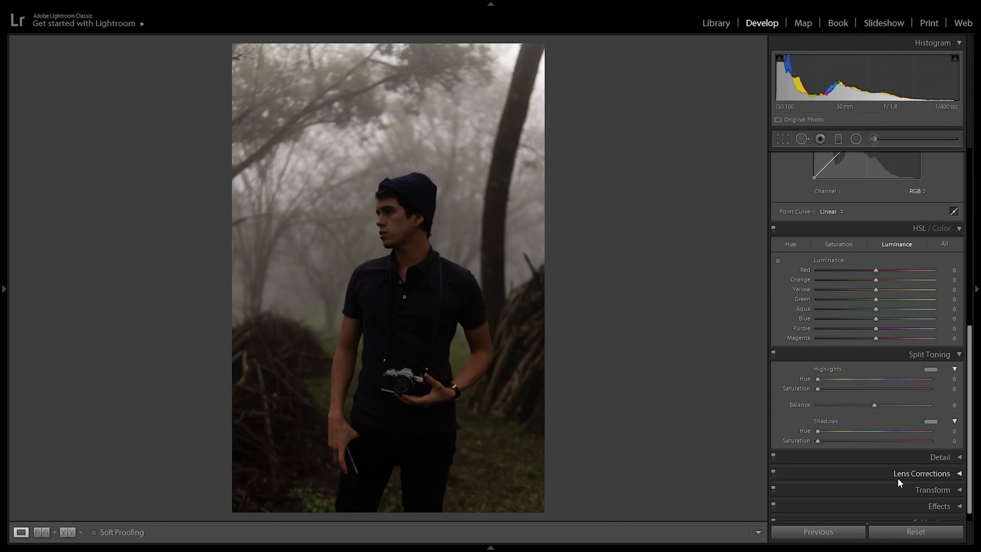
scroll(902, 508, "down", 1)
left_click(904, 507)
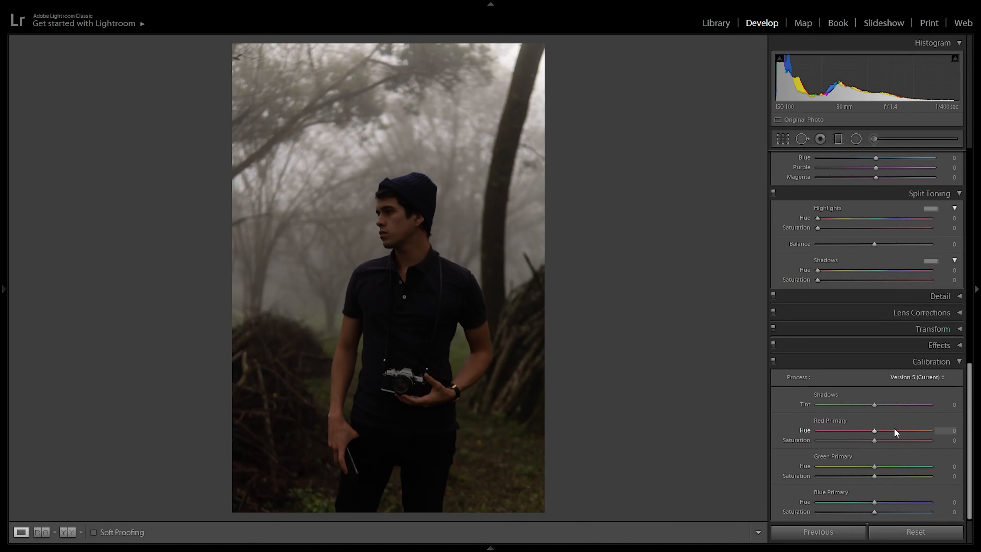
scroll(900, 425, "up", 15)
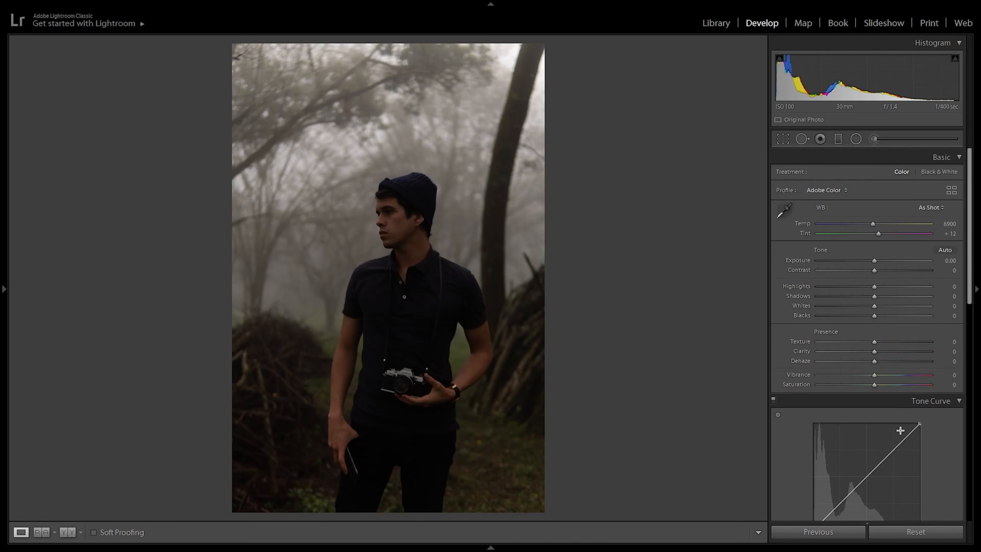
left_click(865, 397)
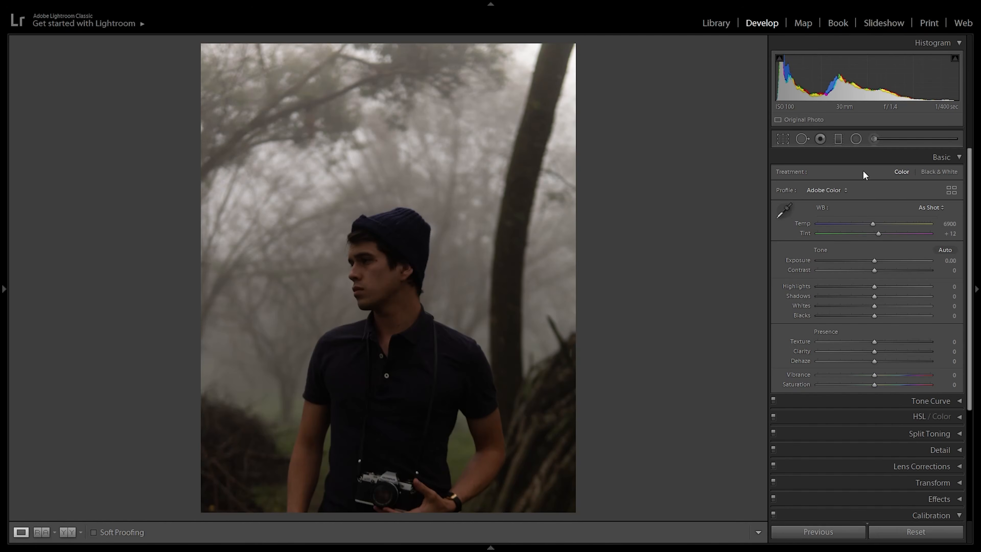
Correct the white balance to Temp 6600 and Tint +9 by sampling a neutral area, and raise Exposure to +1.06.
left_click(786, 210)
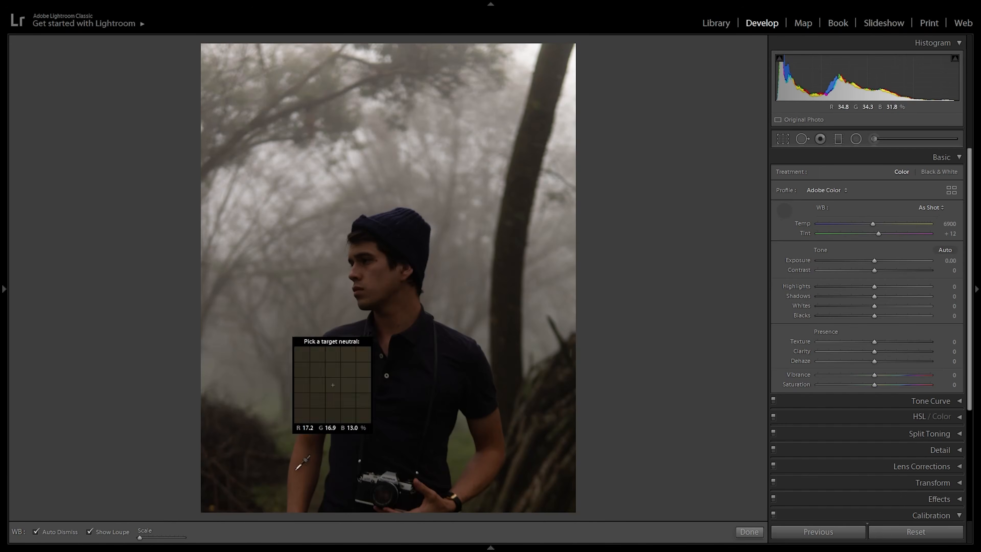
left_click(574, 86)
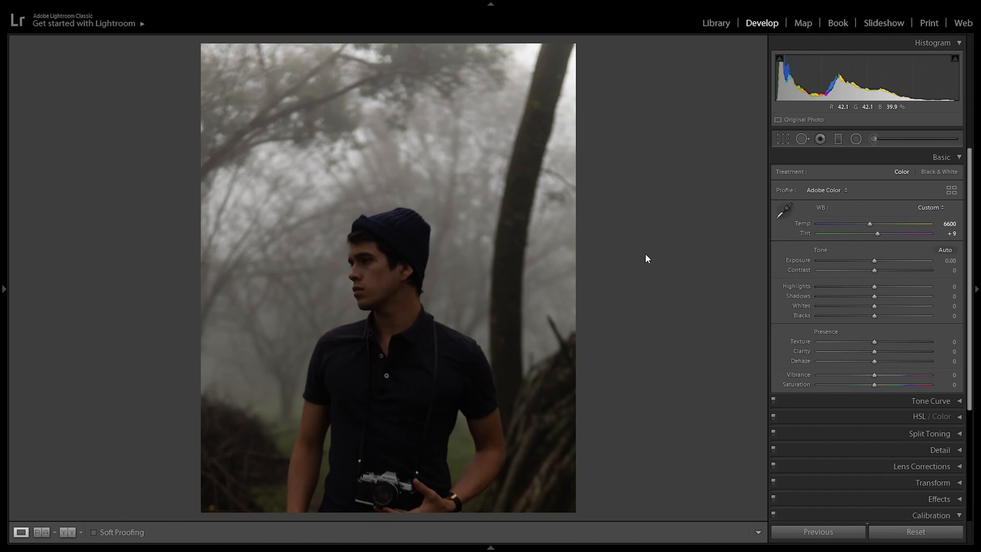
left_click_drag(873, 259, 886, 259)
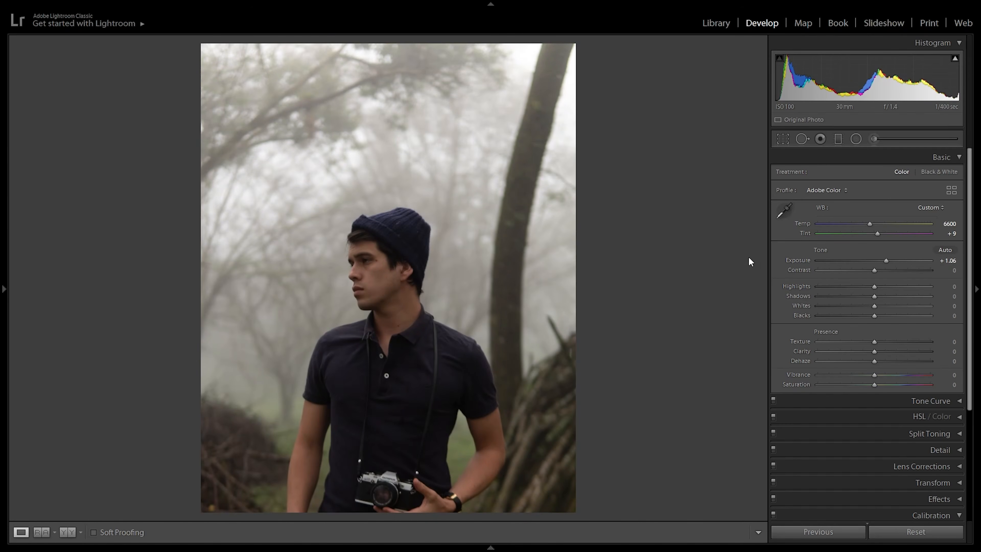
Try out the Highlights and Whites adjustments, raising Whites to +71 and resetting it to 0.
scroll(858, 201, "down", 1)
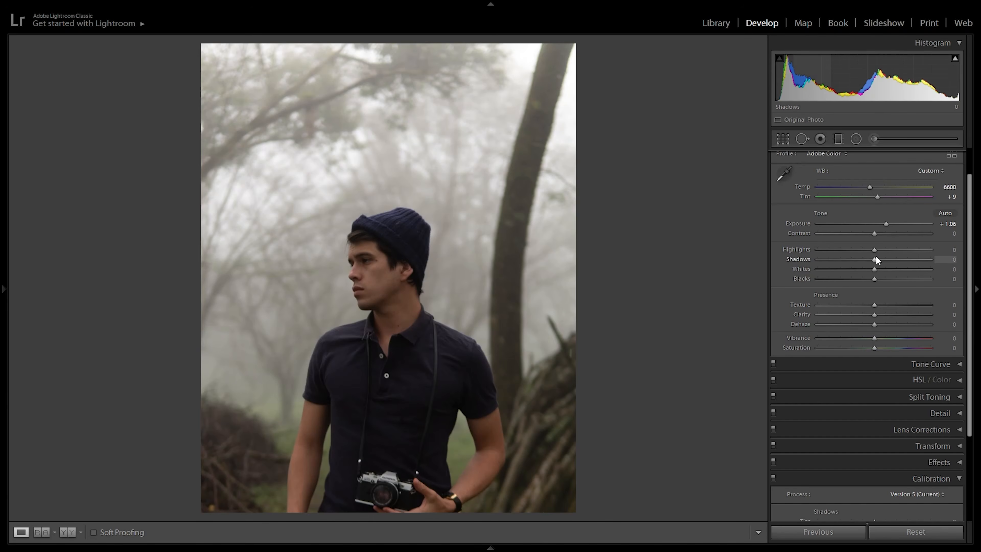
mouse_move(869, 251)
left_mouse_down()
mouse_move(936, 249)
mouse_move(885, 251)
left_mouse_up()
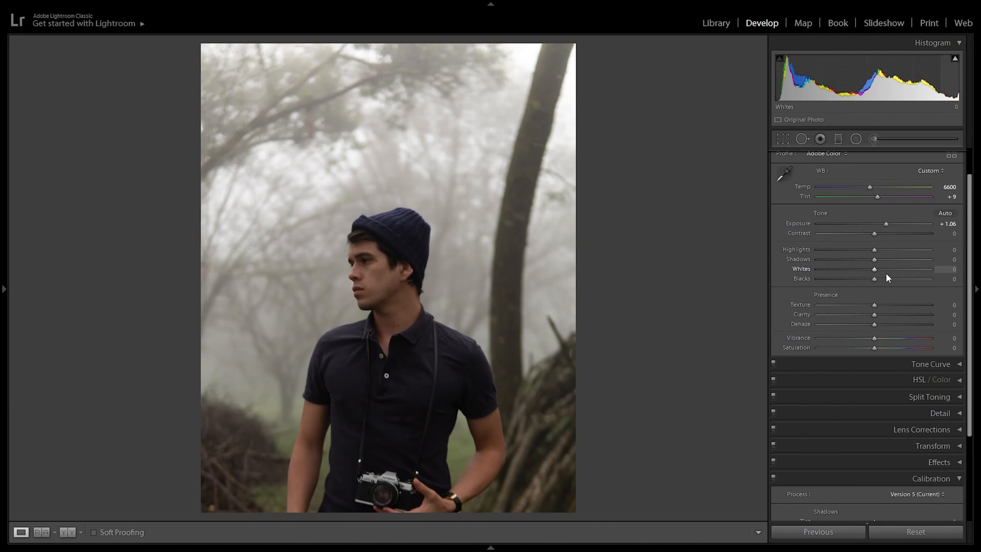
left_click_drag(875, 269, 915, 270)
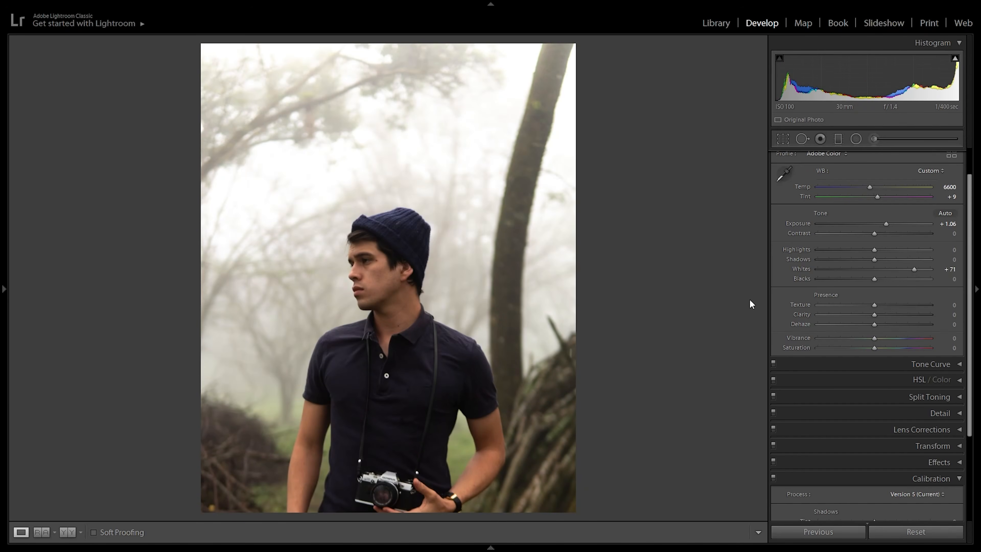
double_click(913, 270)
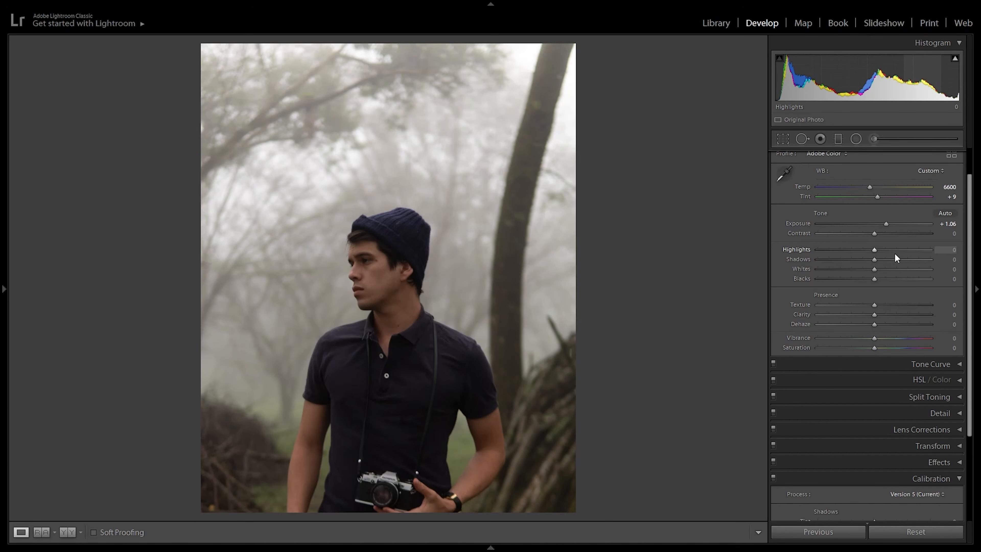
mouse_move(872, 250)
left_mouse_down()
mouse_move(837, 255)
mouse_move(916, 252)
mouse_move(874, 252)
left_mouse_up()
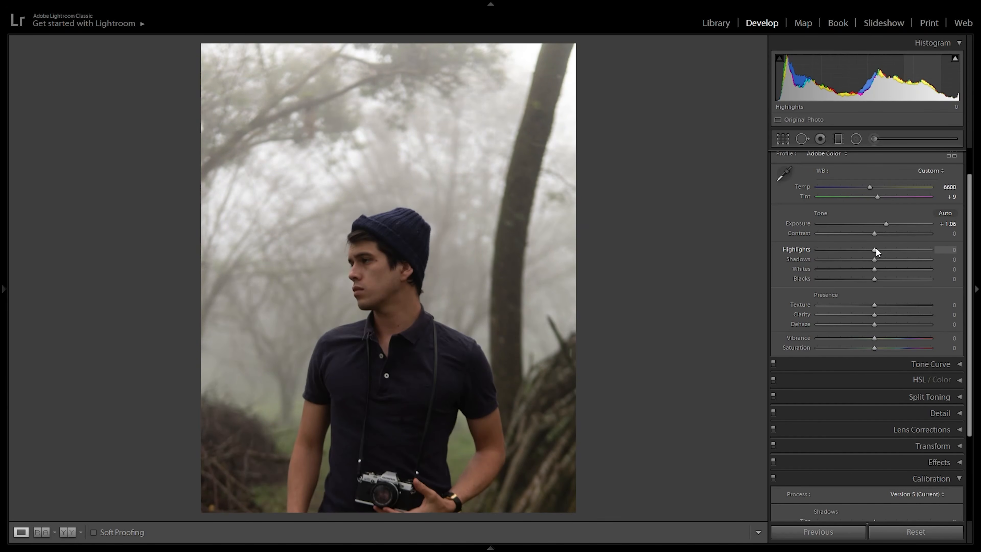
left_click(952, 250)
left_click(837, 239)
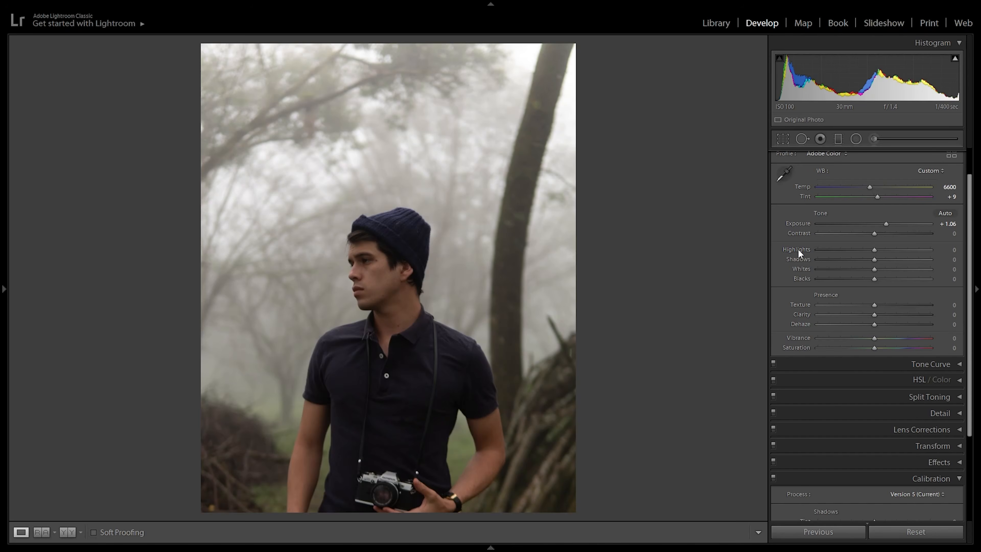
Lower Highlights to -90 and raise Shadows to +90 on the portrait.
key("minus")
key("minus")
key("minus")
key("minus")
key("minus")
key("minus")
key("minus")
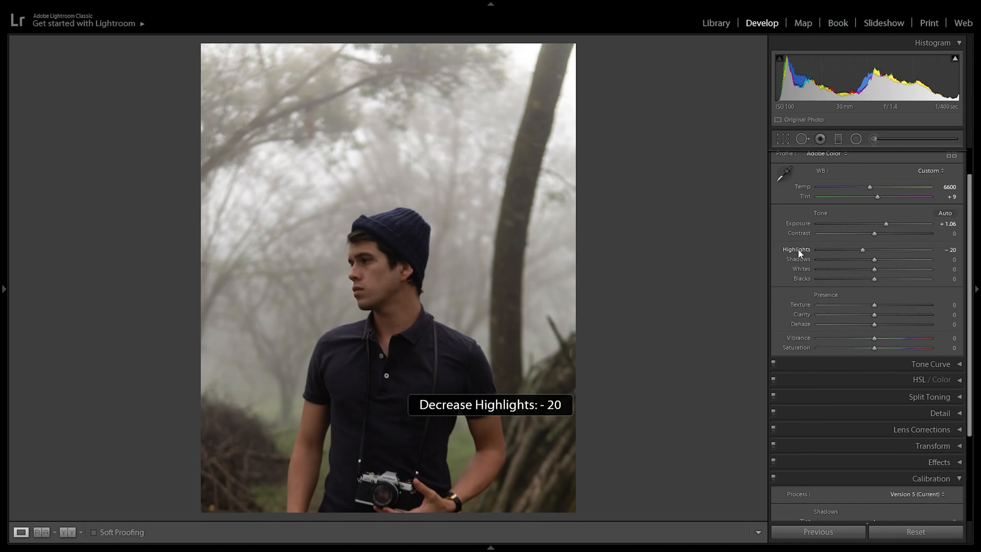
key("minus")
key("minus")
key("minus")
key("minus")
key("minus")
key("minus")
key("minus")
key("minus")
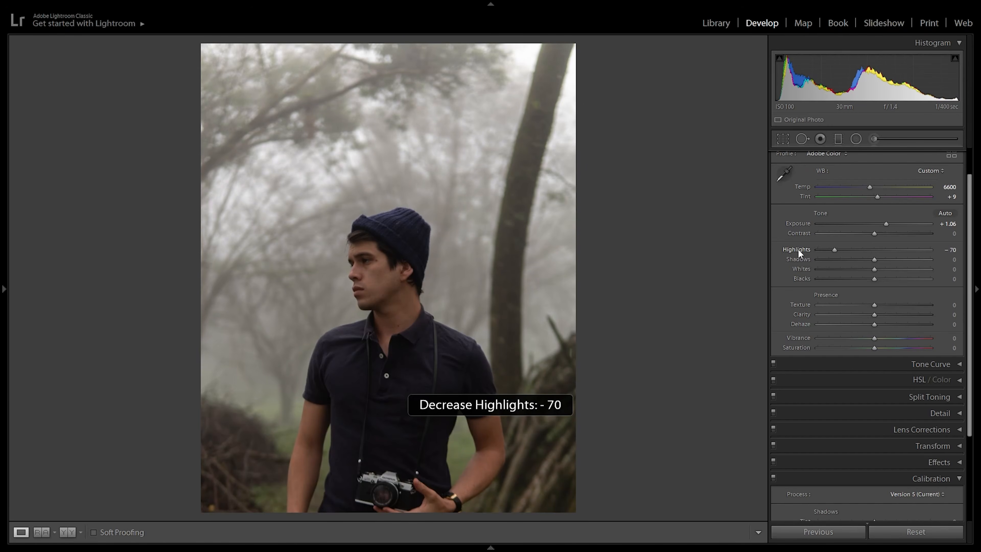
key("minus")
key("minus")
key("minus")
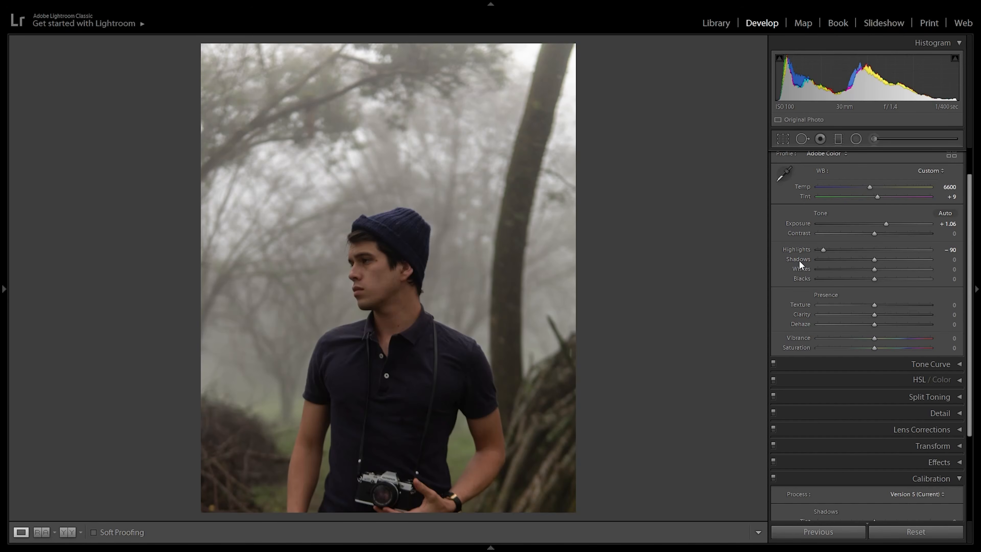
type("90")
key("Return")
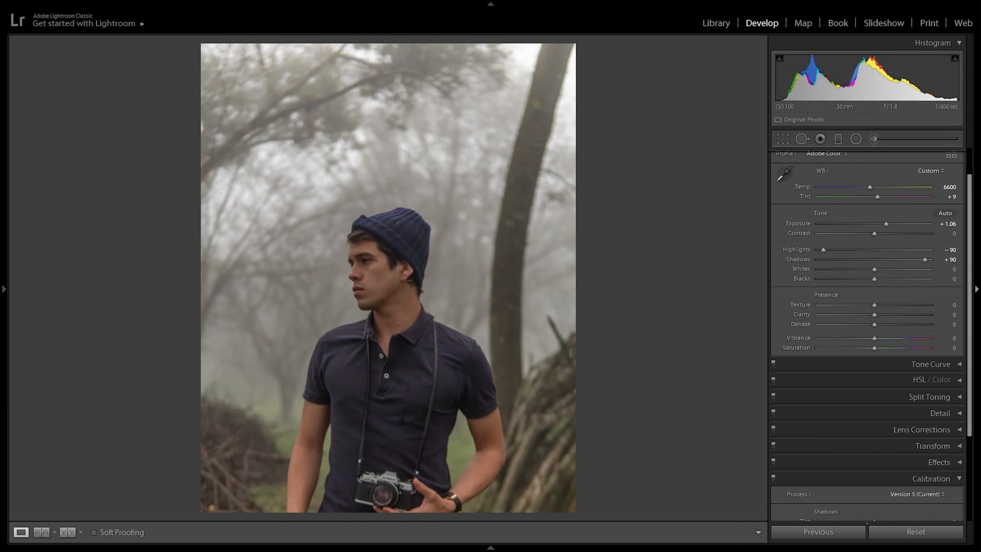
Set both Whites and Blacks to -15.
left_click(954, 269)
type("-15")
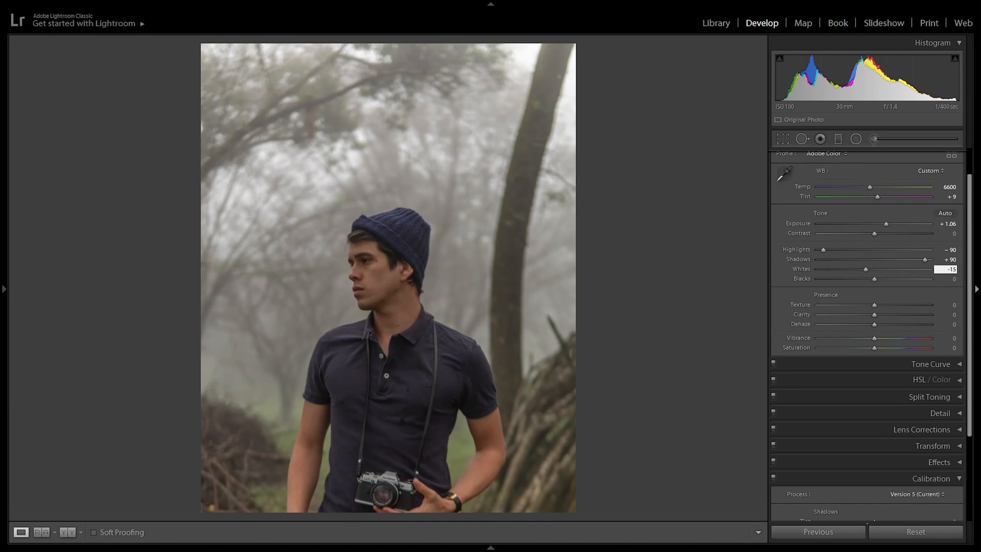
key("Return")
left_click(951, 279)
type("-15")
key("Return")
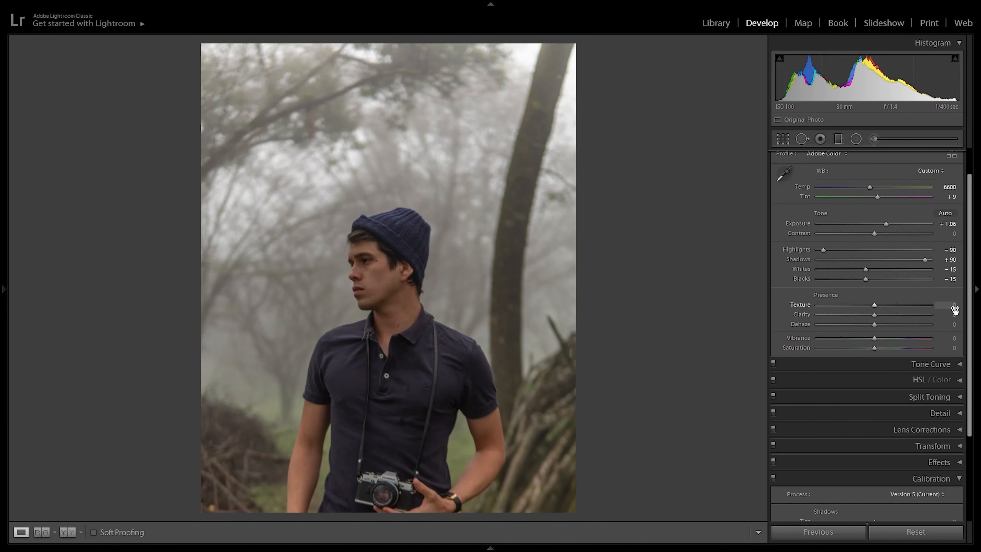
Raise Texture to +100 and inspect its effect close up on the man's face and beanie.
left_click_drag(887, 305, 942, 303)
left_click(447, 270)
left_click(347, 306)
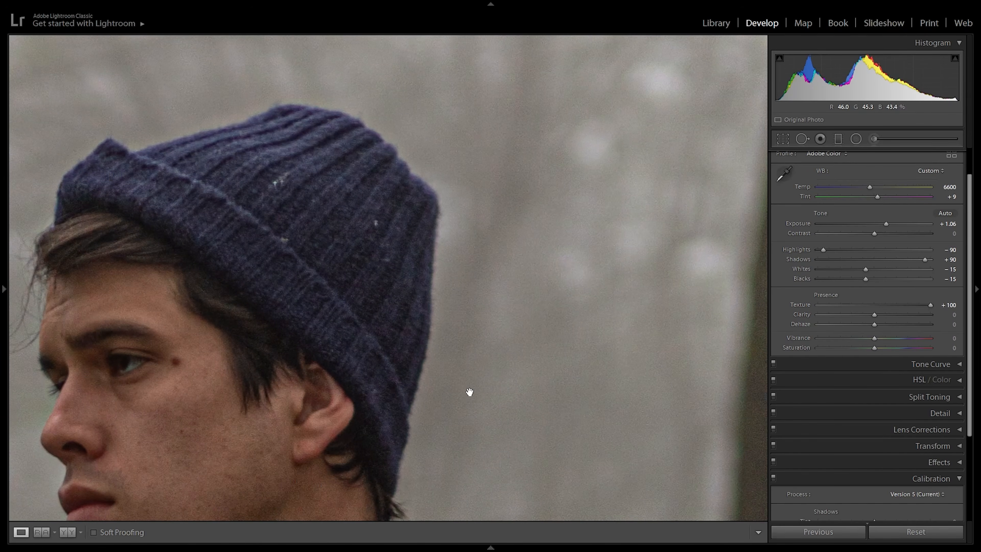
Check the man's face close up and reset Texture to 0.
left_click(94, 350)
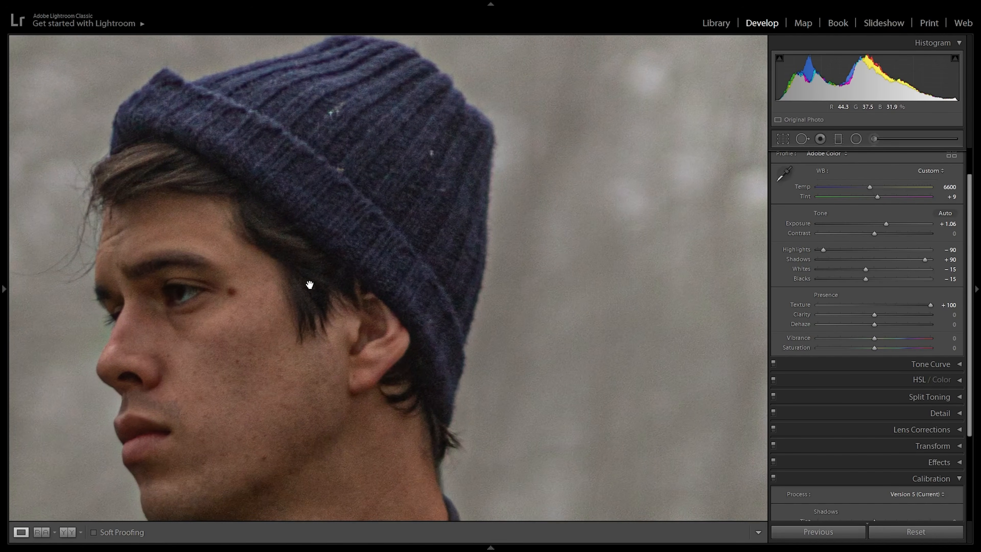
left_click(305, 286)
left_click(304, 286)
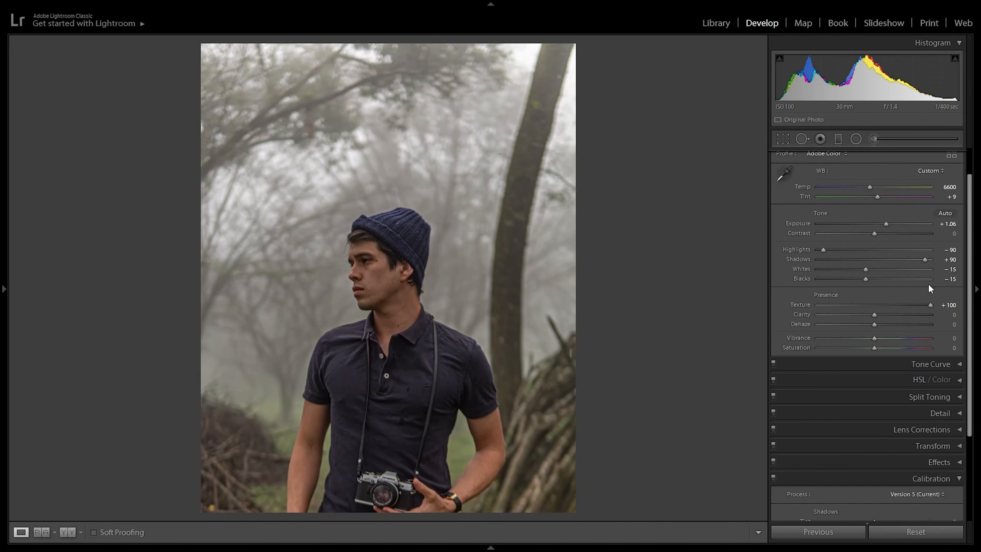
double_click(930, 305)
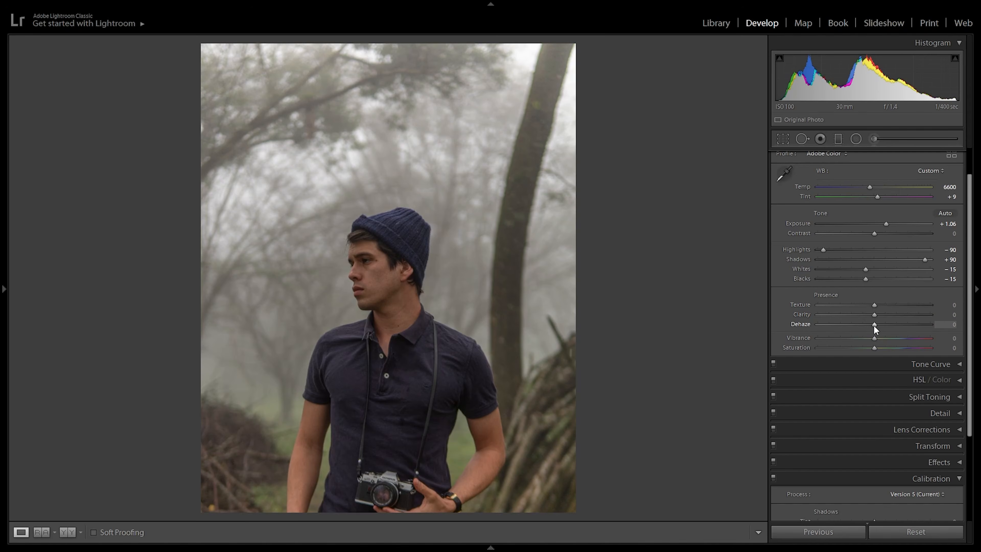
Test Dehaze in both directions, including -69 and +17, and set it to -9.
left_click_drag(874, 325, 835, 325)
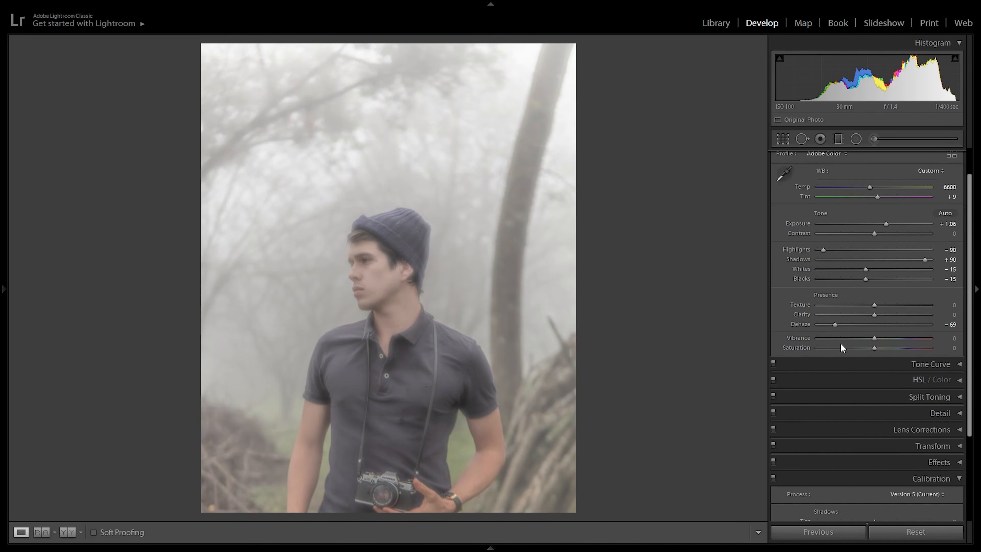
left_click_drag(927, 325, 883, 327)
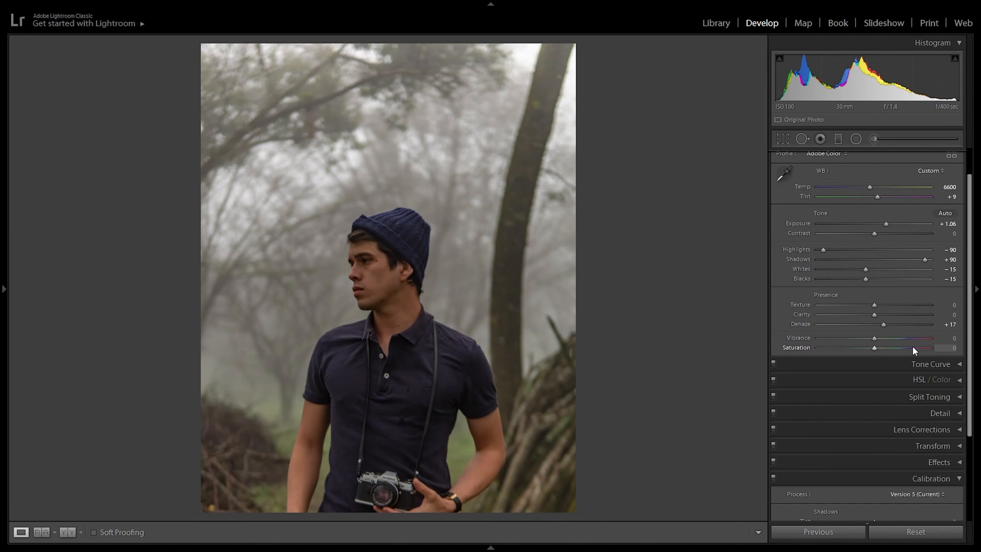
double_click(884, 325)
left_click(939, 324)
type("-9")
key("Return")
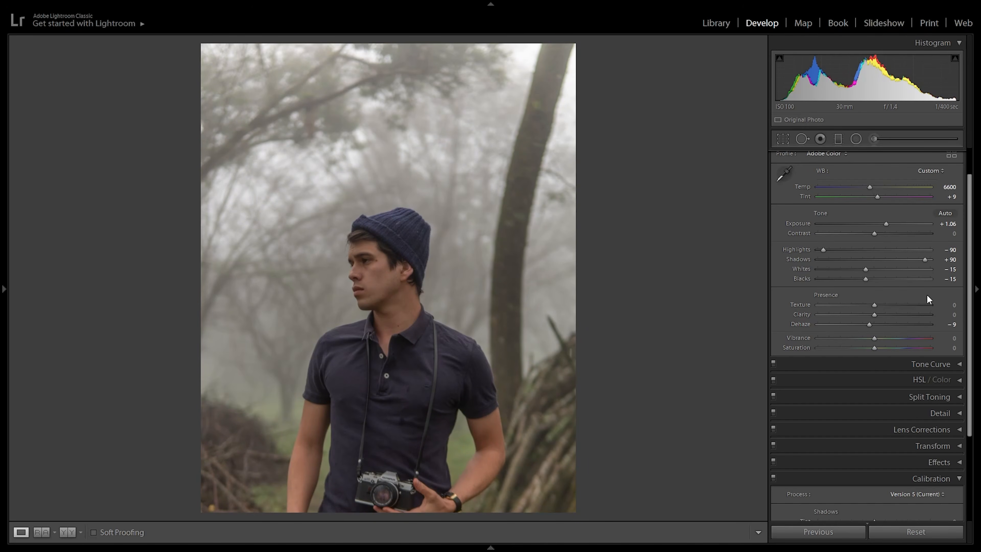
Set both Vibrance and Saturation to -10.
left_click(954, 338)
type("-10")
left_click(954, 347)
type("-10")
key("Return")
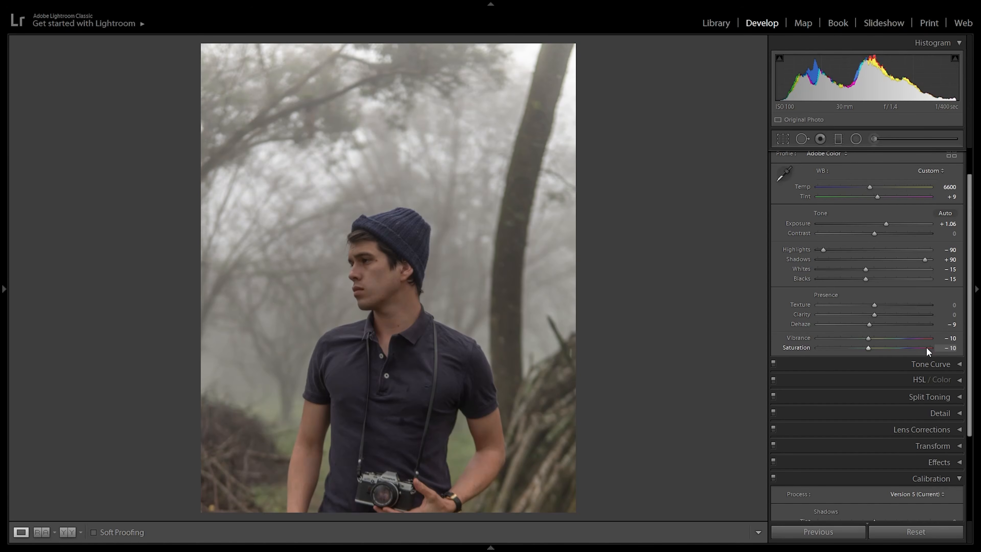
Add two anchor points to the RGB point curve, one at the lower quarter and one at the upper quarter.
left_click(913, 365)
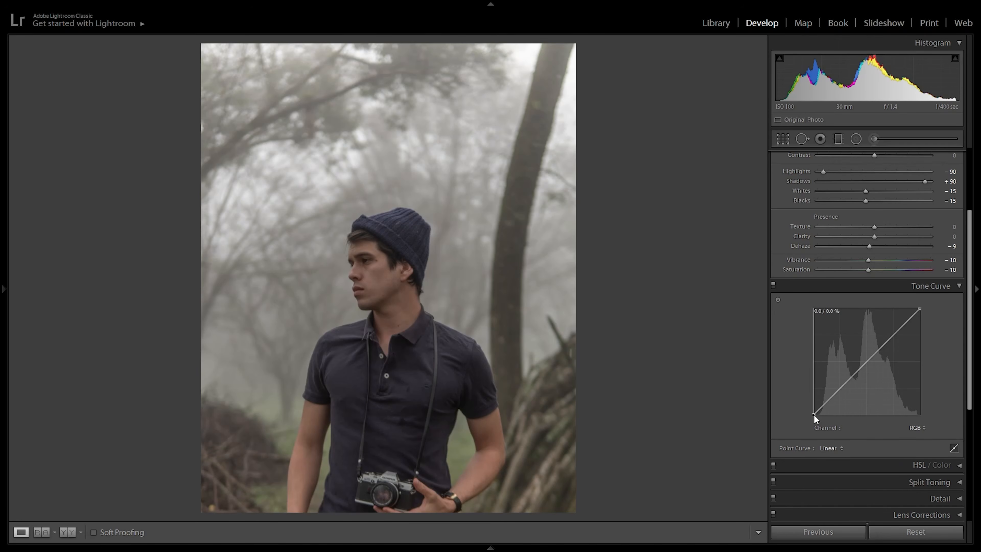
left_click_drag(813, 414, 757, 506)
mouse_move(919, 308)
left_mouse_down()
mouse_move(845, 302)
mouse_move(943, 301)
mouse_move(960, 364)
mouse_move(922, 307)
left_mouse_up()
left_click(838, 389)
left_click(893, 334)
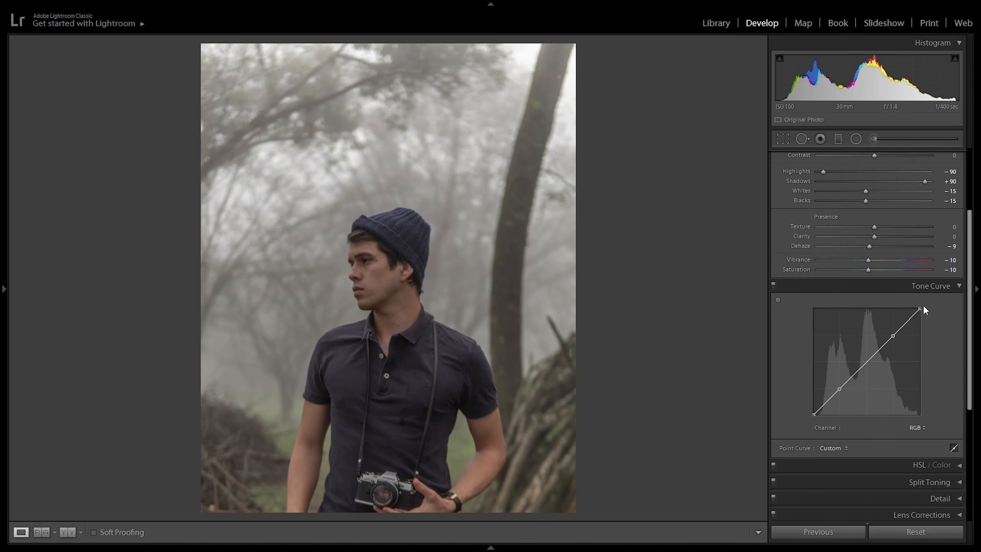
Lower the RGB curve's white endpoint to about 85.5% and raise its black endpoint to 12.2% for a faded look.
left_click_drag(920, 307, 948, 322)
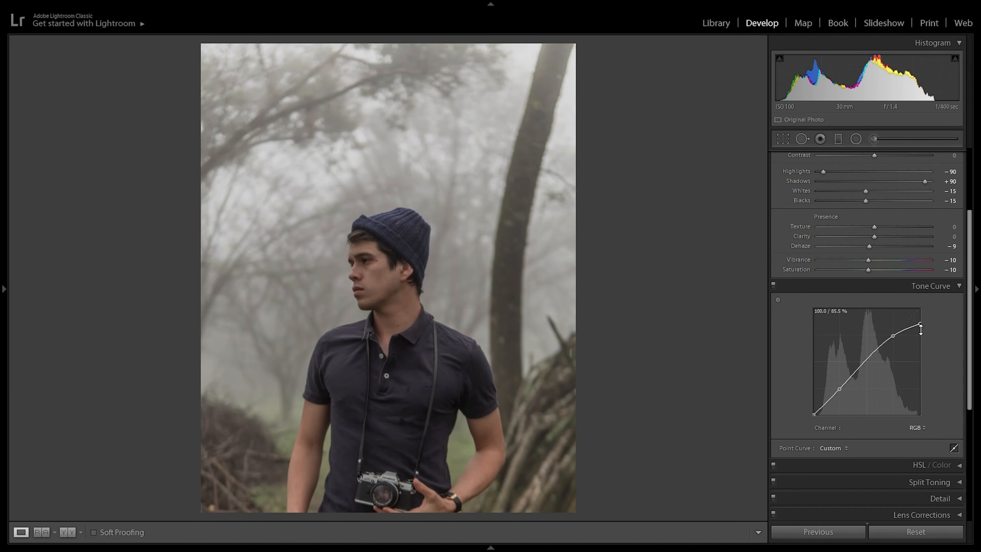
mouse_move(814, 414)
left_mouse_down()
mouse_move(796, 400)
mouse_move(800, 424)
left_mouse_up()
left_click(435, 449)
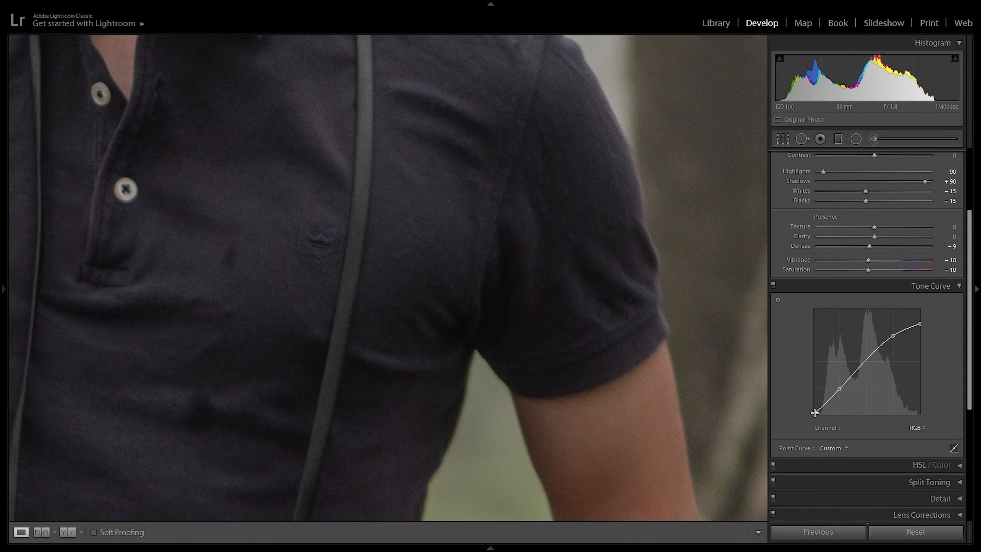
left_click_drag(810, 412, 788, 403)
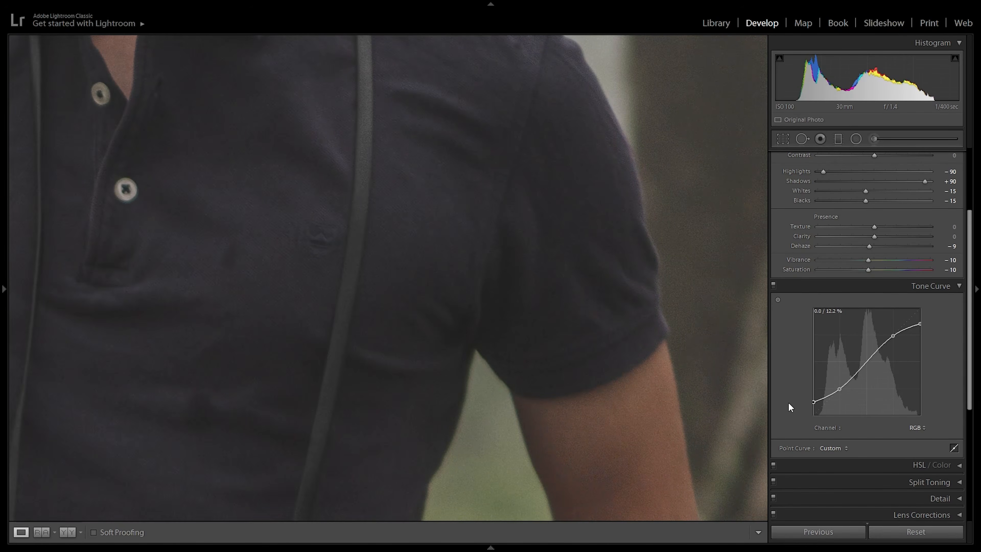
key("z")
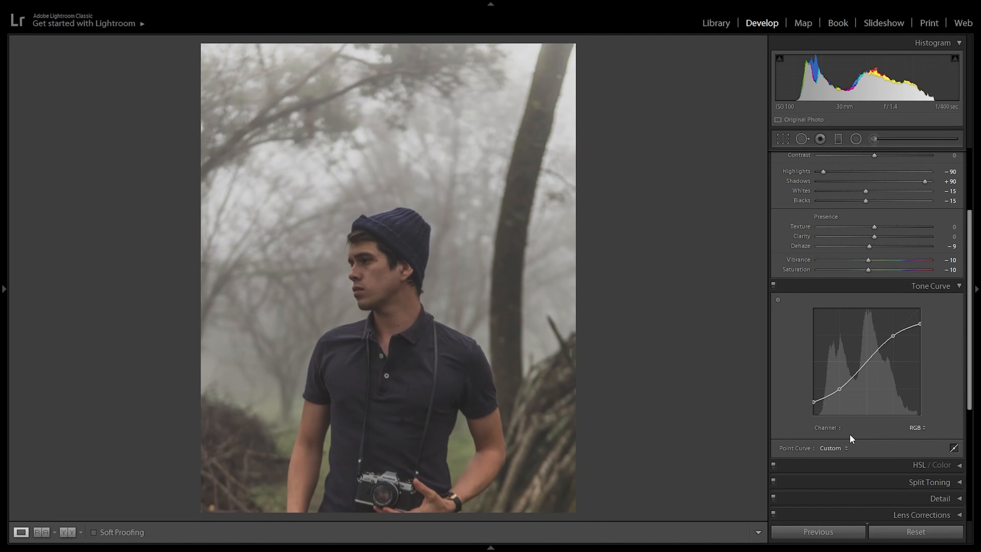
Try a stronger S-curve by lowering the shadow point to about 20% and raising the highlight point, and undo both changes.
left_click_drag(838, 388, 839, 393)
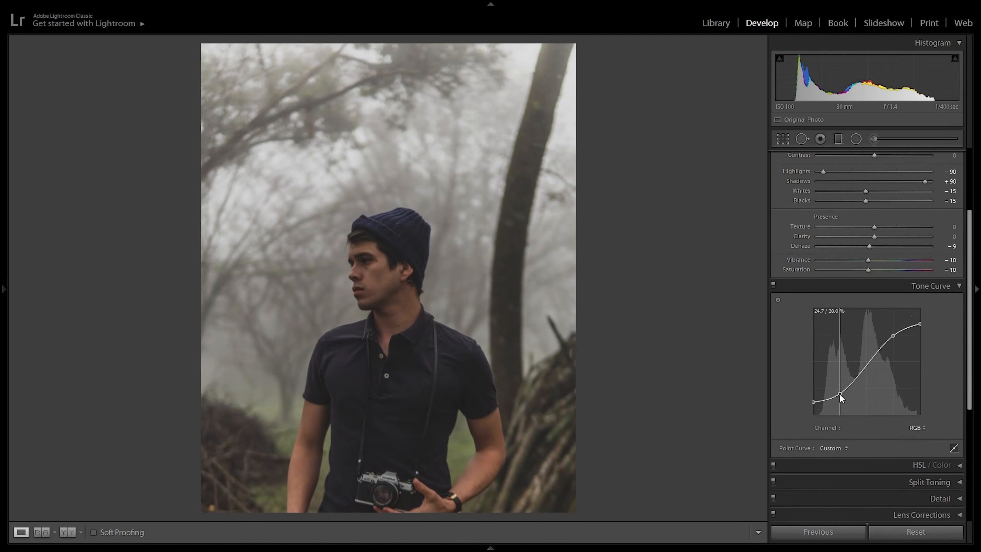
left_click_drag(892, 335, 894, 325)
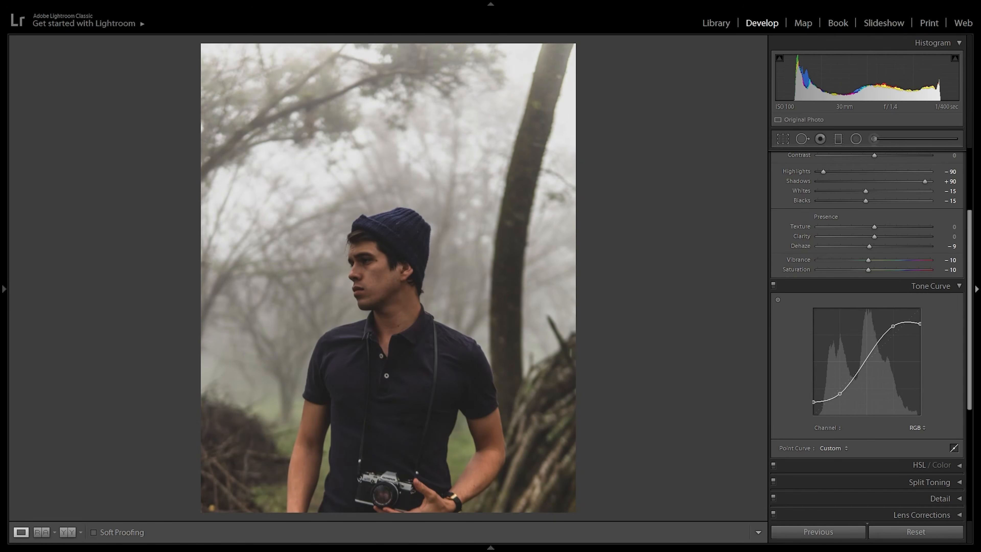
key("ctrl+z")
key("ctrl+z")
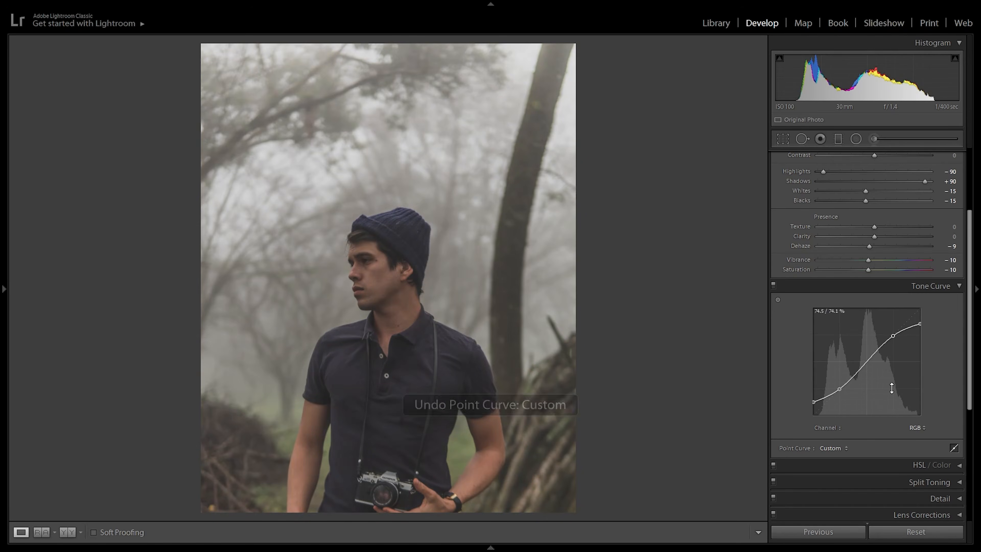
Pull the RGB curve's shadow point down slightly to deepen the shadows a little.
left_click_drag(839, 387, 841, 390)
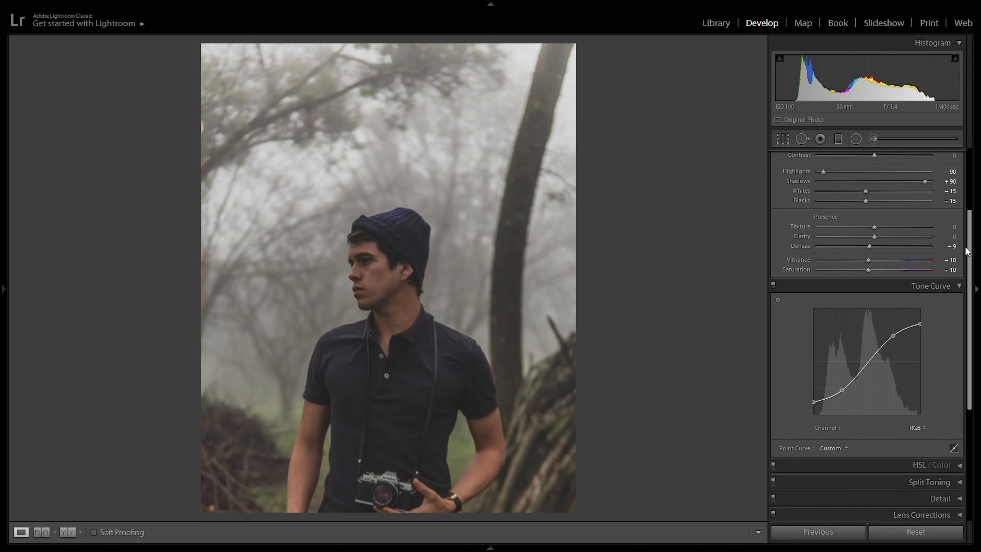
Look through the HSL Hue, Saturation and Luminance adjustments and the per-color view, ending on Hue.
left_click(883, 468)
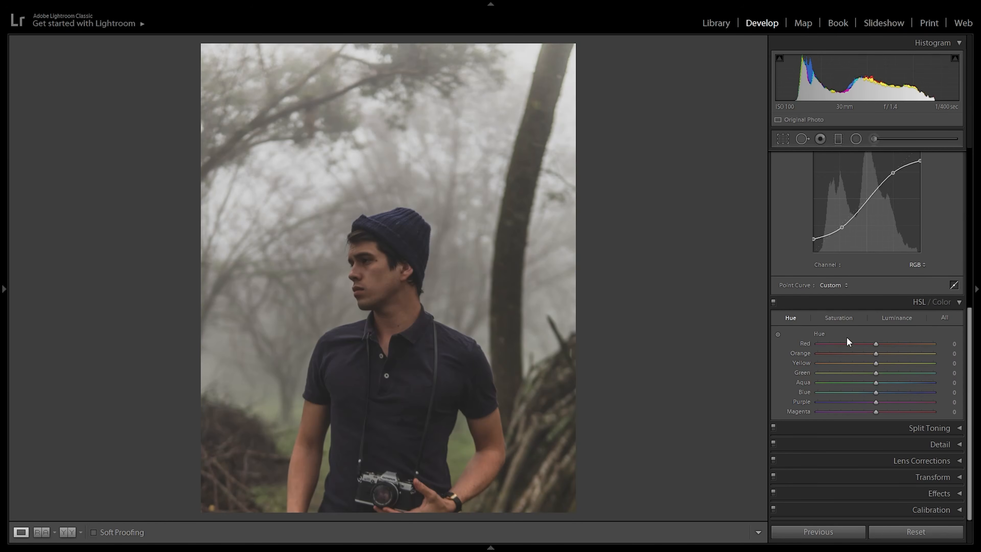
mouse_move(876, 354)
left_mouse_down()
mouse_move(770, 372)
mouse_move(873, 355)
left_mouse_up()
left_click(840, 318)
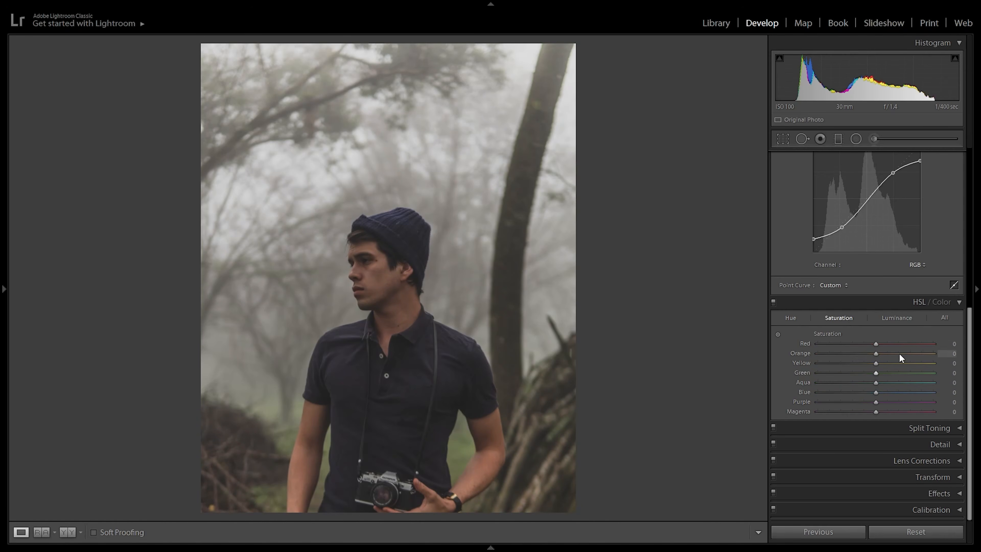
left_click(898, 319)
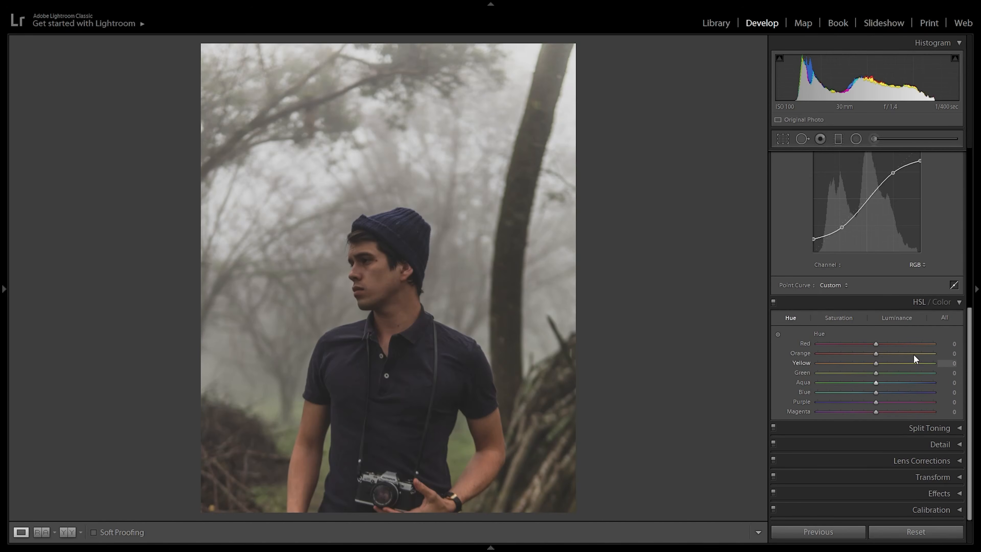
scroll(938, 302, "up", 3)
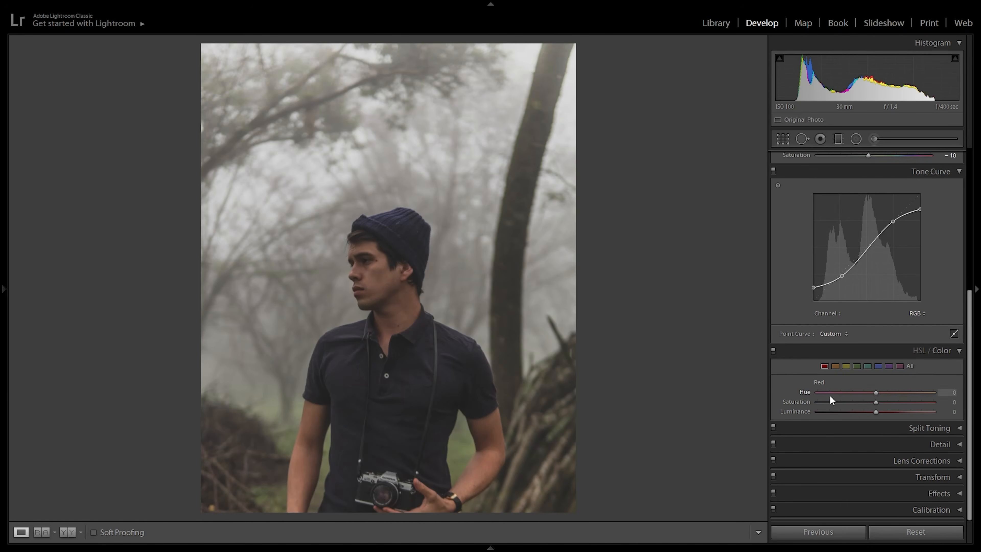
scroll(890, 325, "down", 3)
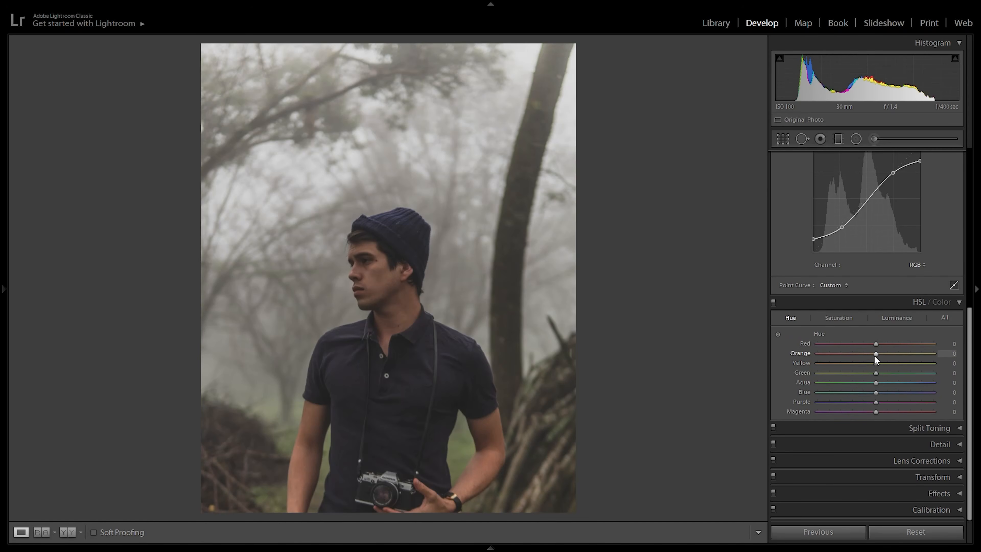
Set the Red hue to +21, and test the Orange hue at -100 on the face before resetting it to 0.
left_click_drag(875, 344, 780, 360)
left_click(366, 277)
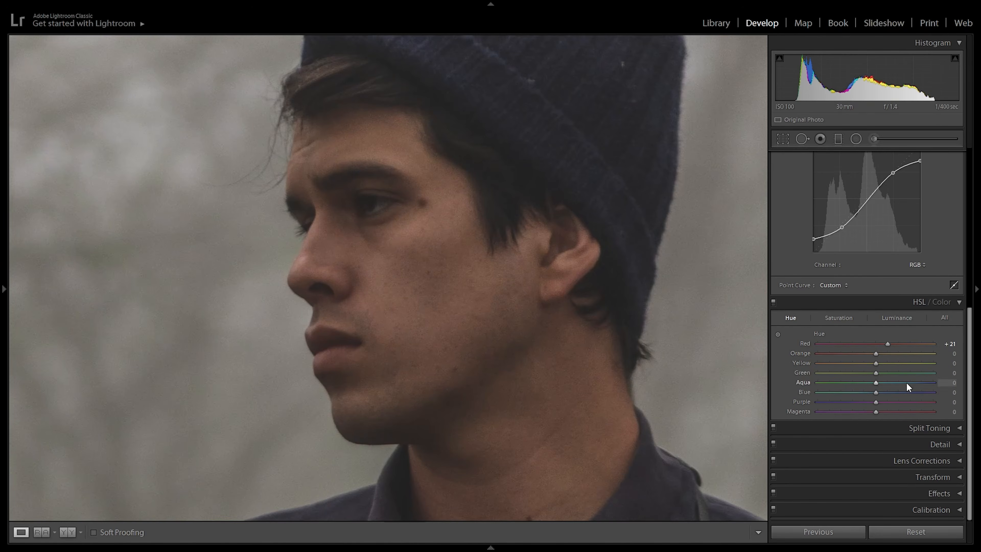
left_click_drag(875, 353, 813, 365)
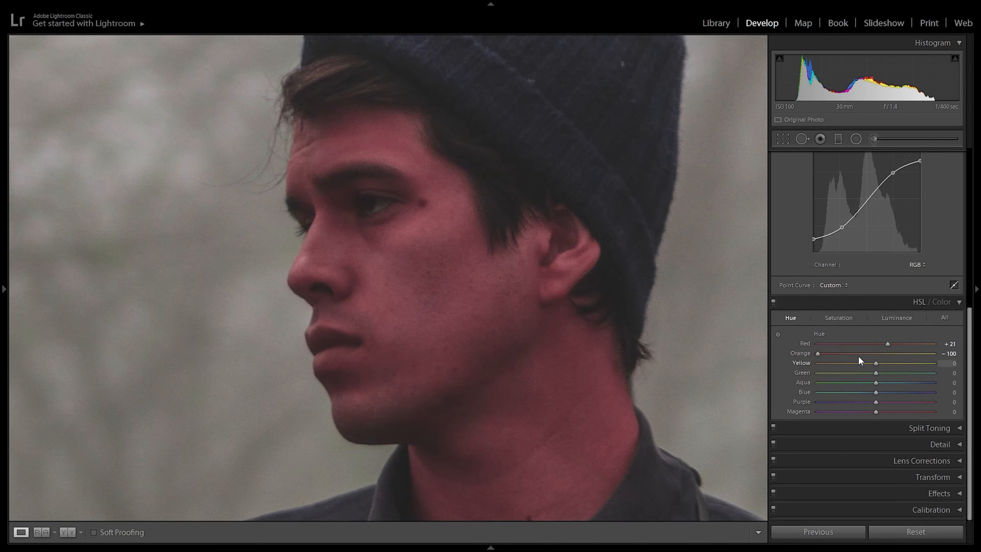
double_click(879, 354)
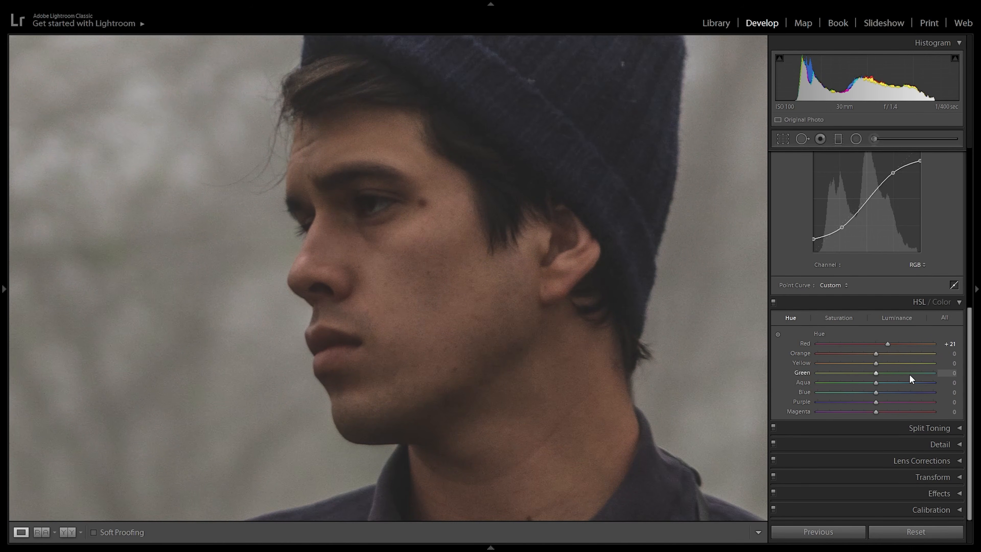
key("z")
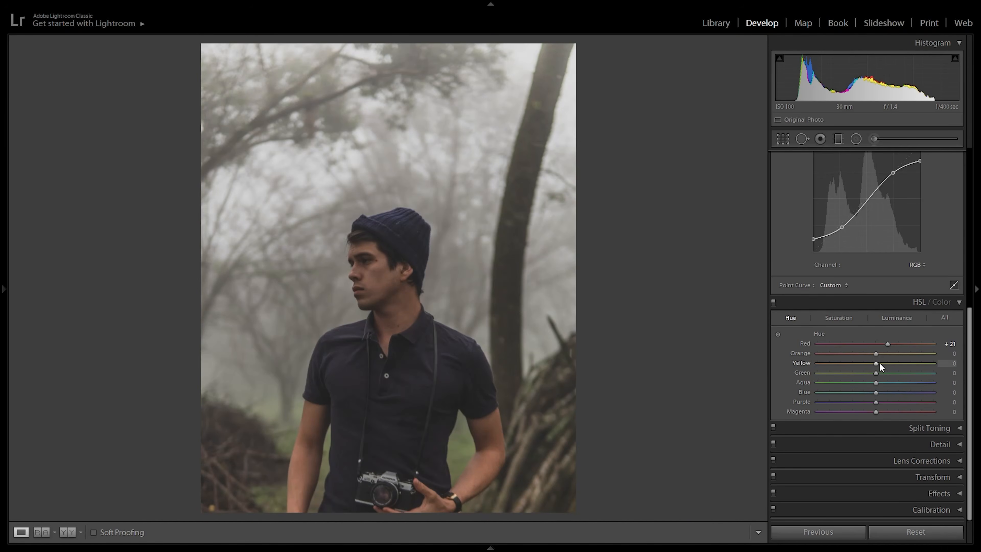
Test the Yellow hue at both extremes on the grass beside the arm, and set the Yellow and Green hues to -100.
left_click(499, 383)
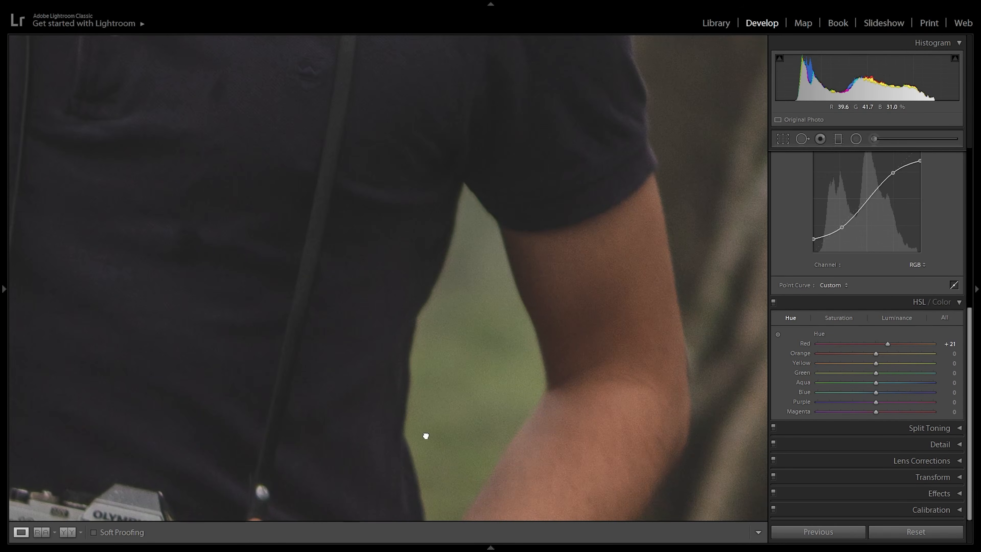
left_click_drag(423, 439, 439, 384)
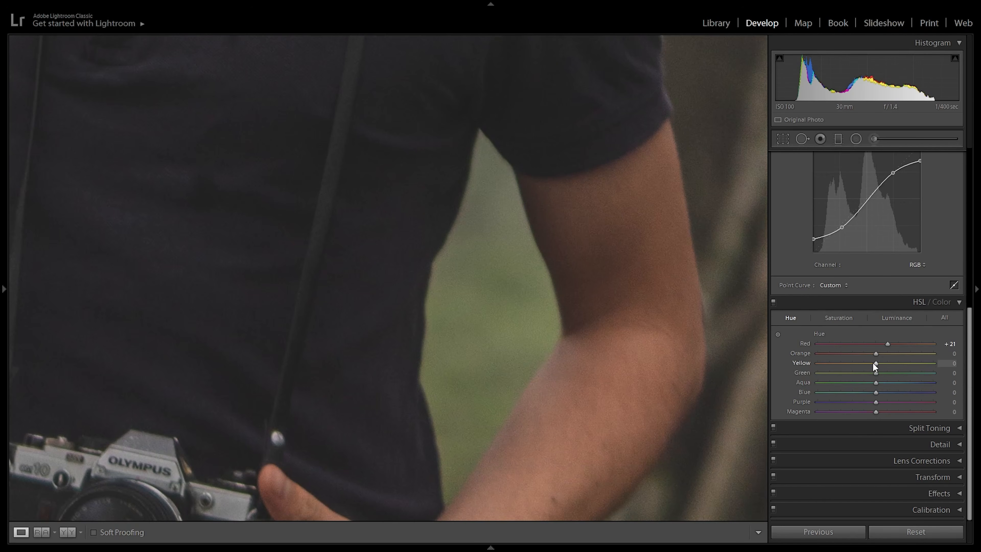
left_click_drag(874, 363, 764, 391)
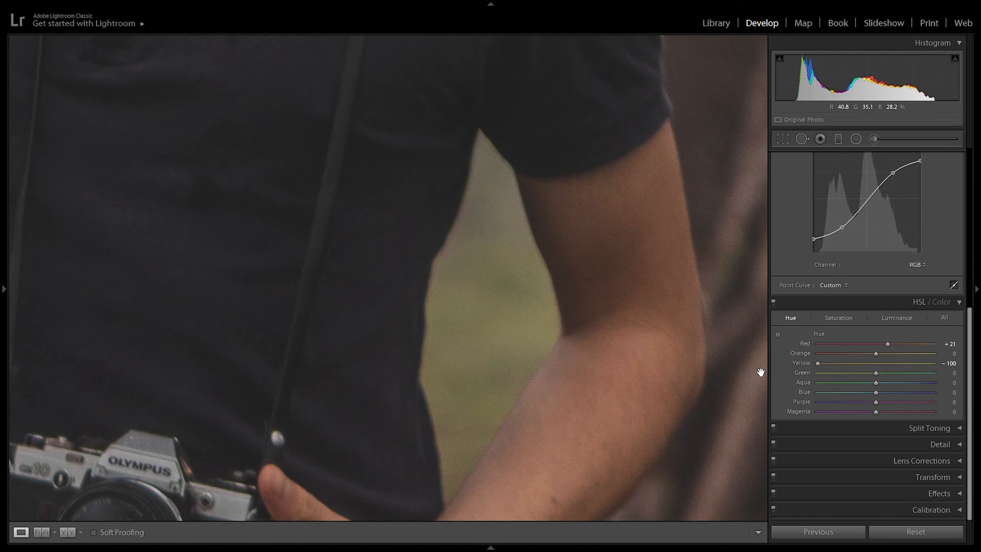
double_click(876, 365)
left_click_drag(874, 365, 934, 365)
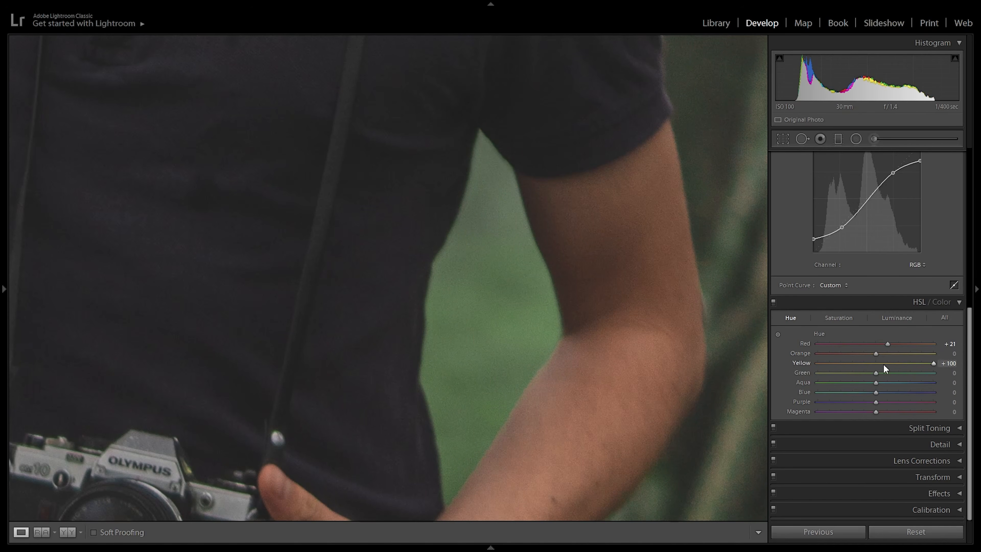
left_click_drag(935, 363, 795, 373)
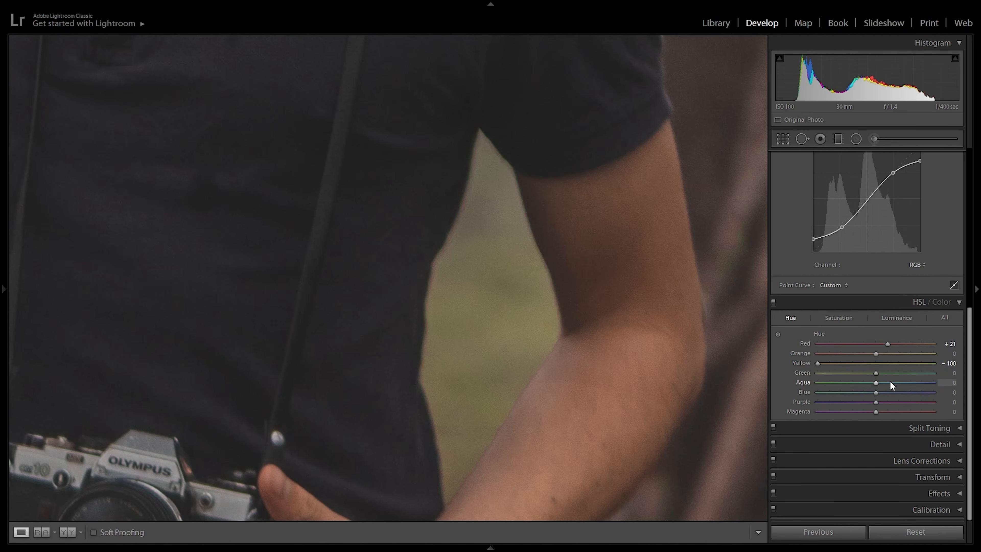
left_click_drag(822, 372, 813, 372)
left_click(556, 333)
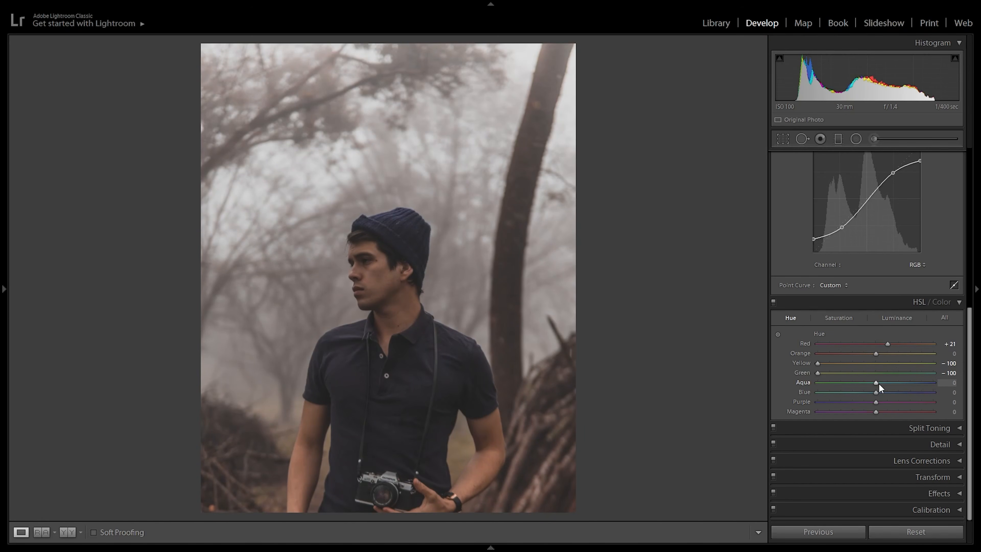
Try the Blue hue at -100 on the beanie, and settle on Aqua hue +23 and Blue hue +22.
left_click(405, 234)
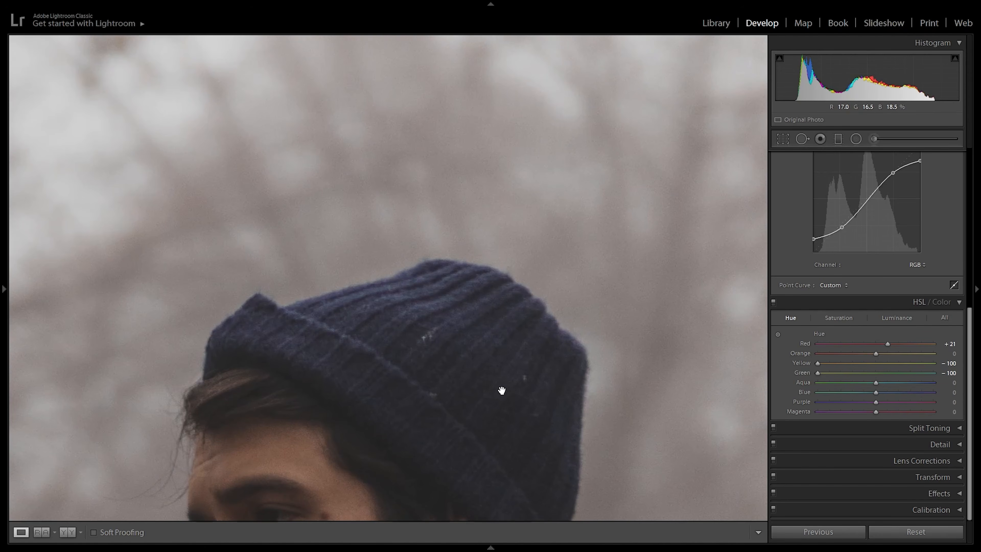
left_click_drag(876, 392, 785, 397)
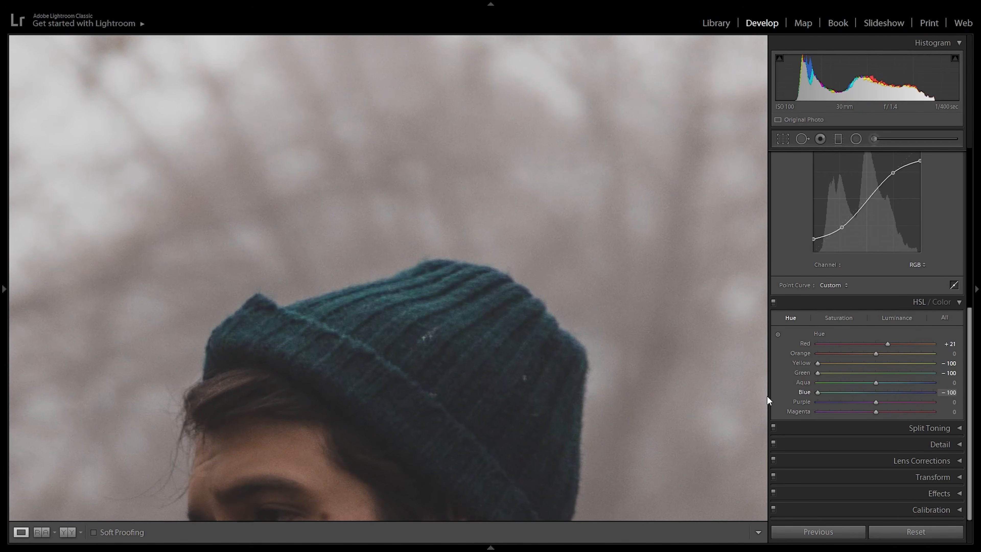
left_click_drag(817, 392, 889, 386)
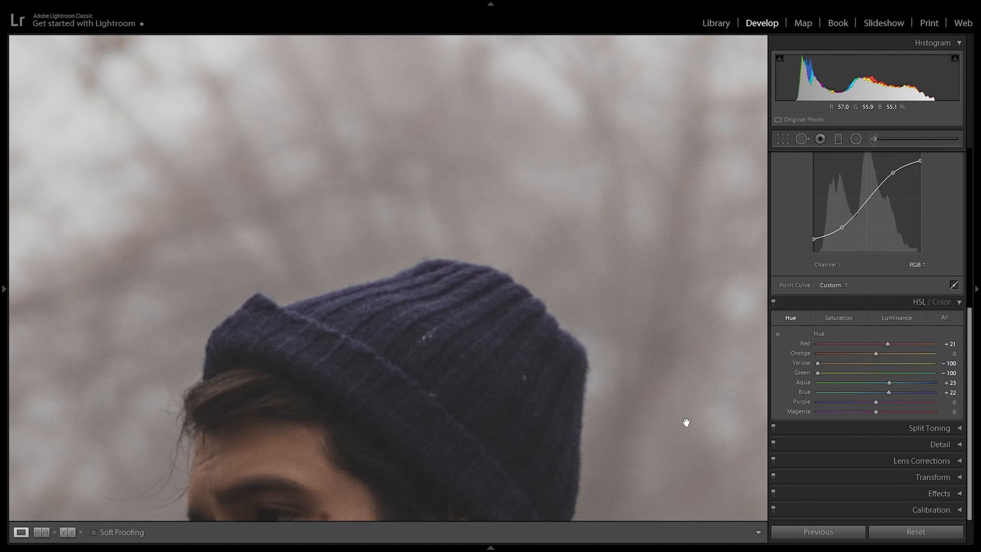
Set the Magenta and Purple saturation to -100 and lower the Blue saturation.
left_click(317, 333)
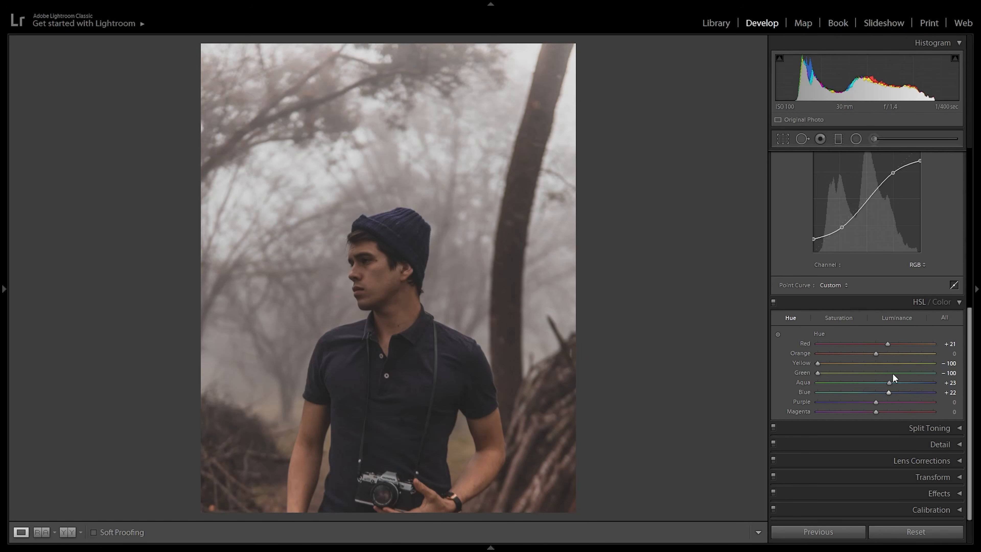
left_click(841, 316)
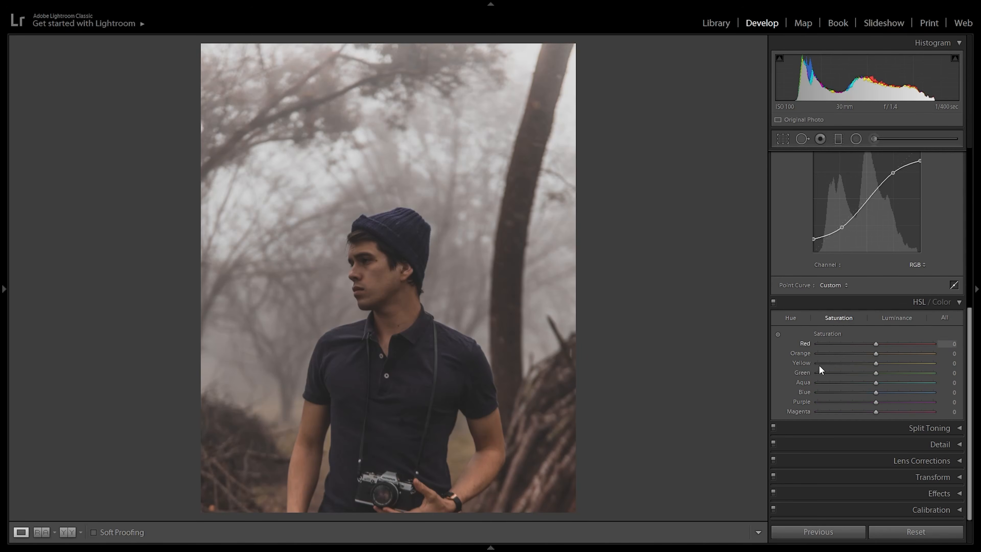
left_click_drag(843, 411, 775, 414)
left_click_drag(871, 401, 791, 404)
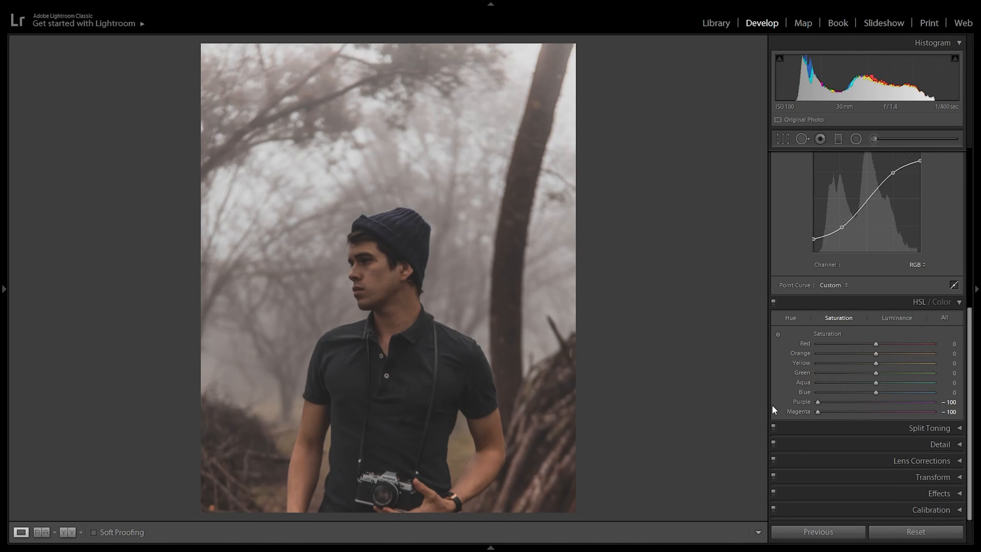
left_click_drag(874, 393, 854, 395)
left_click_drag(855, 389, 854, 389)
Set the HSL luminance to Red +19, Orange +14, Yellow +15, Aqua -8 and Blue -8.
left_click(889, 318)
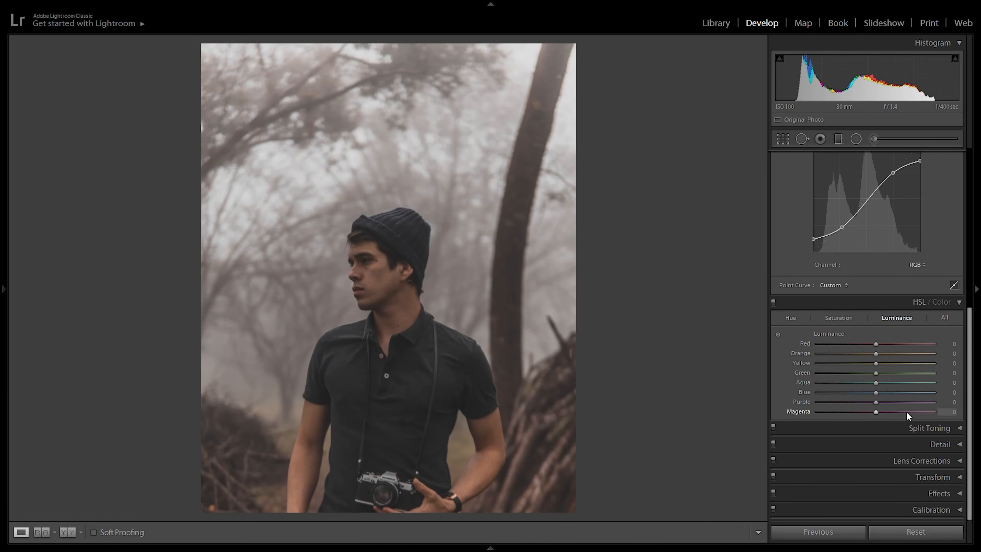
left_click_drag(878, 362, 885, 363)
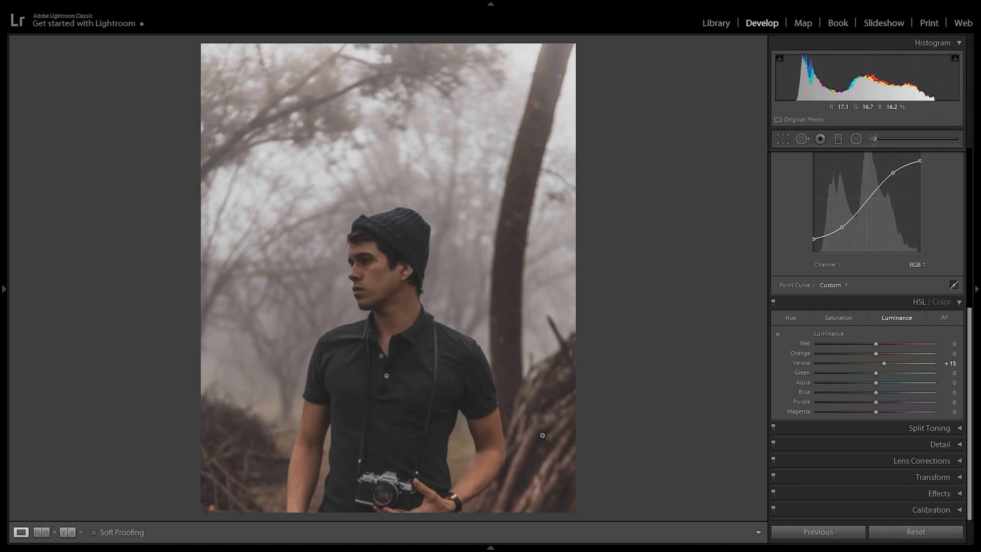
left_click_drag(887, 344, 887, 343)
left_click_drag(879, 351, 920, 350)
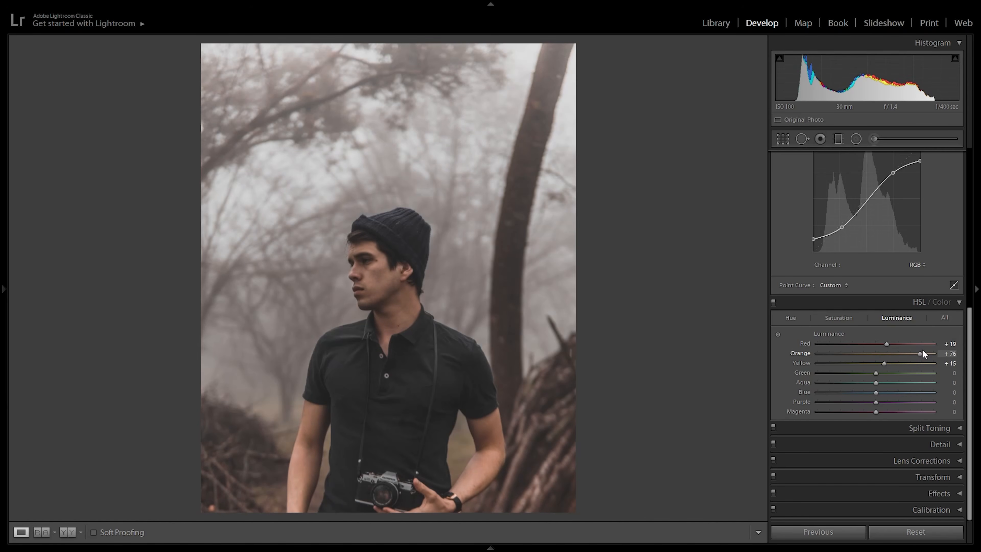
left_click_drag(922, 350, 888, 354)
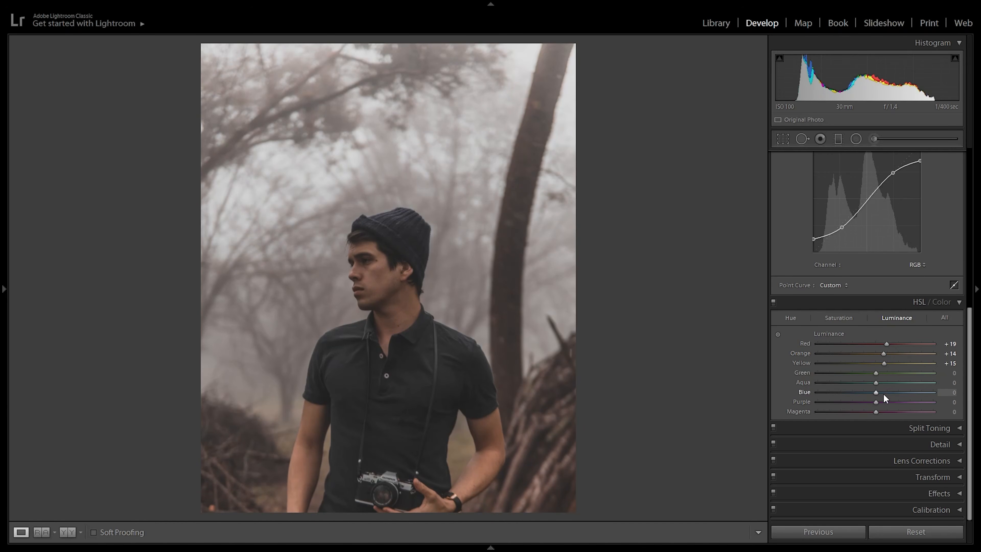
left_click_drag(873, 392, 871, 383)
Try a blue split tone in the shadows with hue 207 and saturation 26, and reset the shadow saturation to 0.
left_click(869, 428)
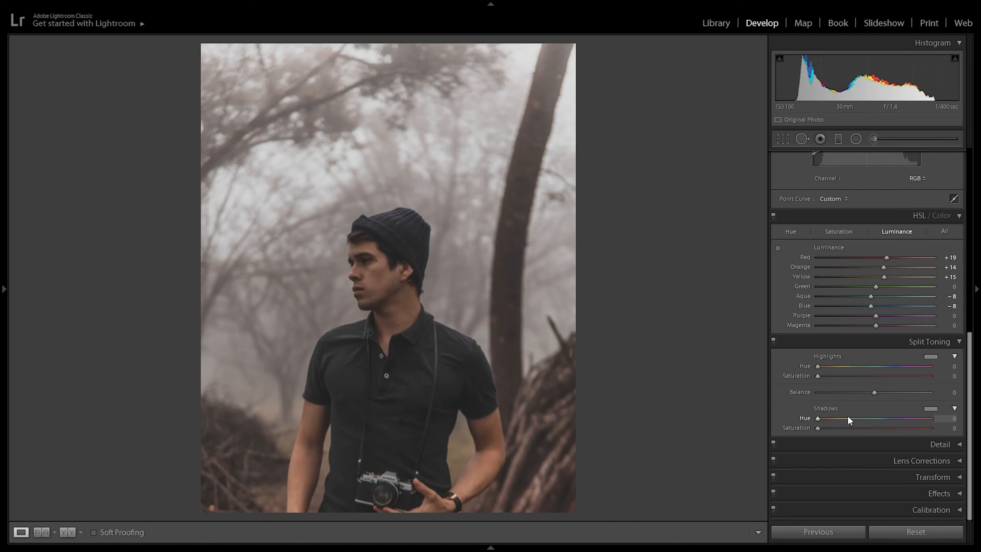
left_click(819, 418, "alt")
left_click_drag(819, 418, 889, 424)
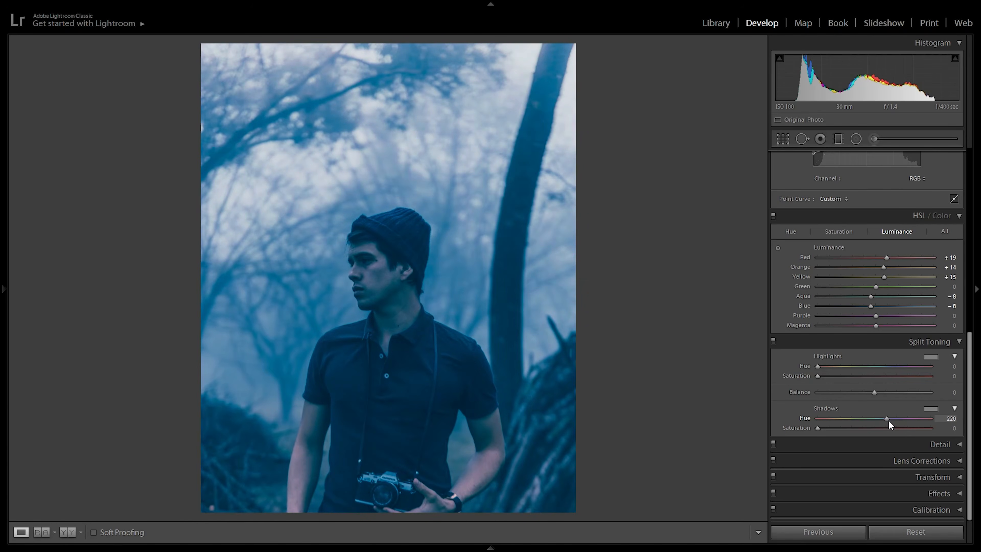
left_click_drag(887, 423, 842, 429)
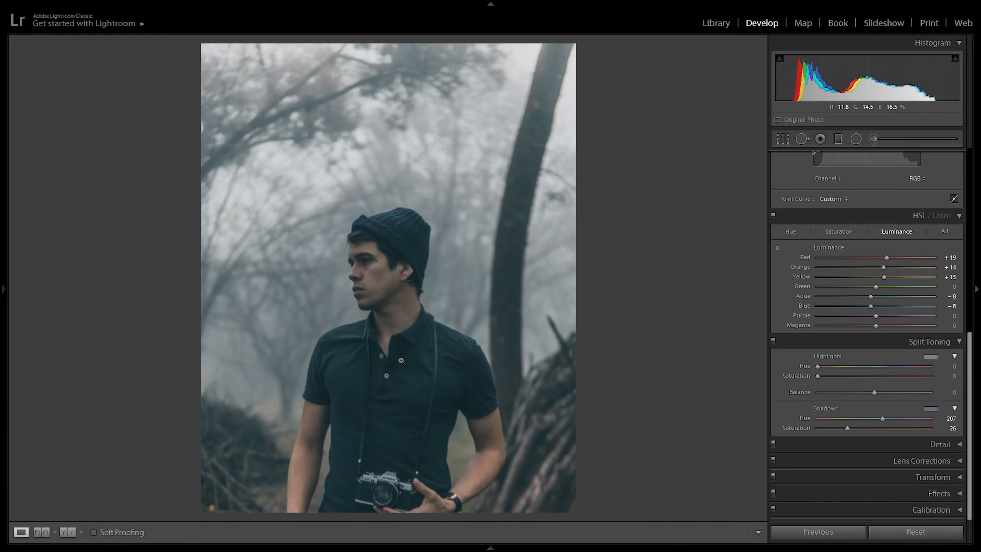
double_click(846, 428)
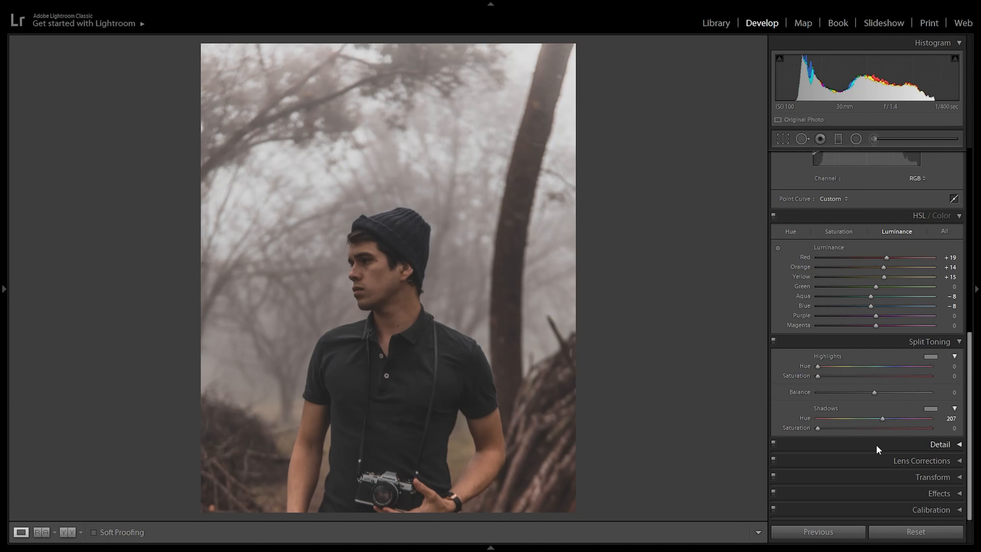
left_click(920, 335)
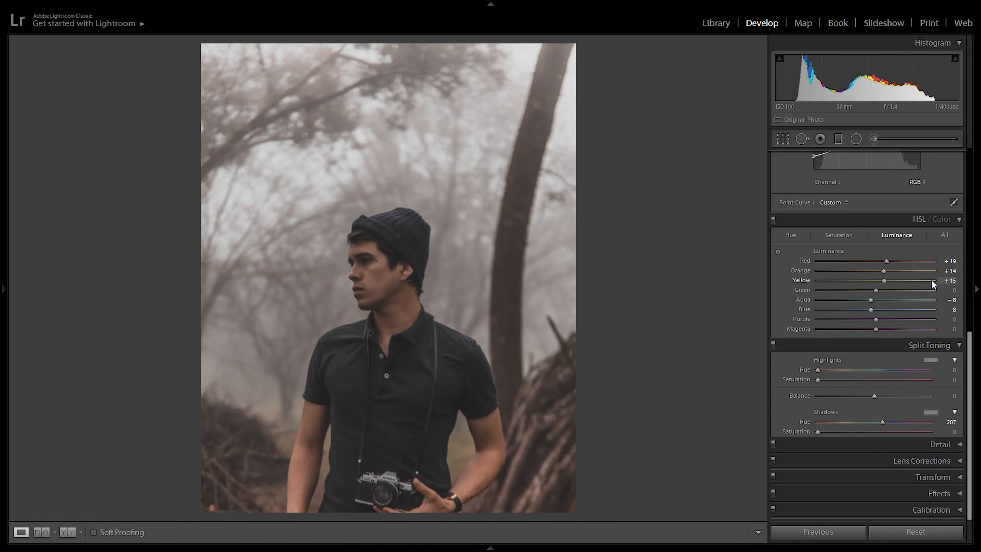
Set the Green Primary calibration to hue +28 and saturation +11.
left_click(899, 510)
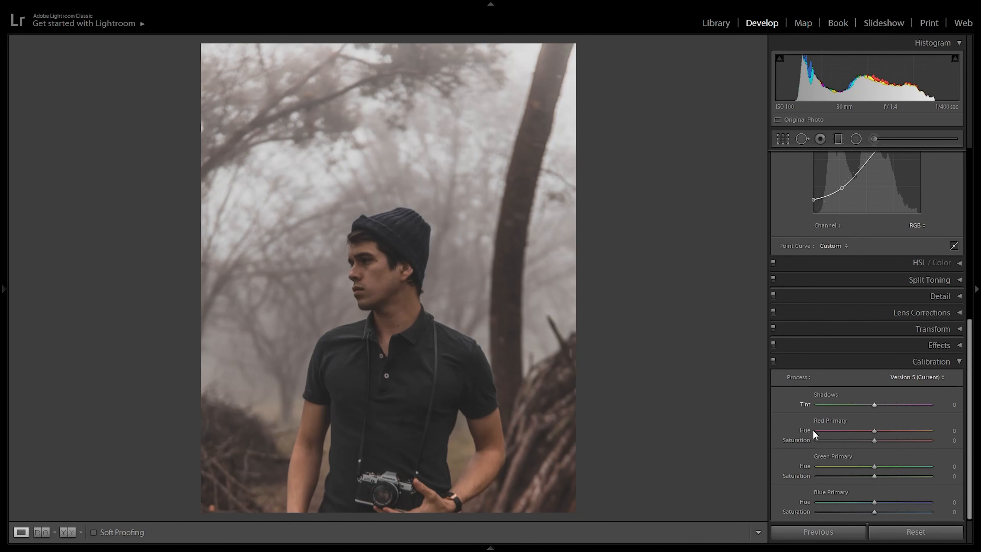
mouse_move(875, 466)
left_mouse_down()
mouse_move(908, 466)
mouse_move(867, 468)
left_mouse_up()
left_click_drag(896, 470, 879, 476)
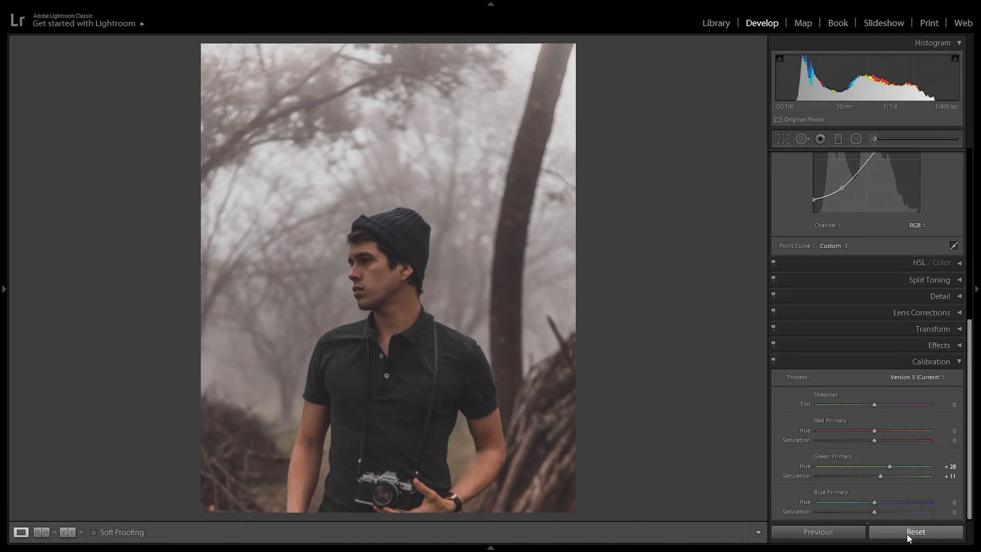
left_click(885, 361)
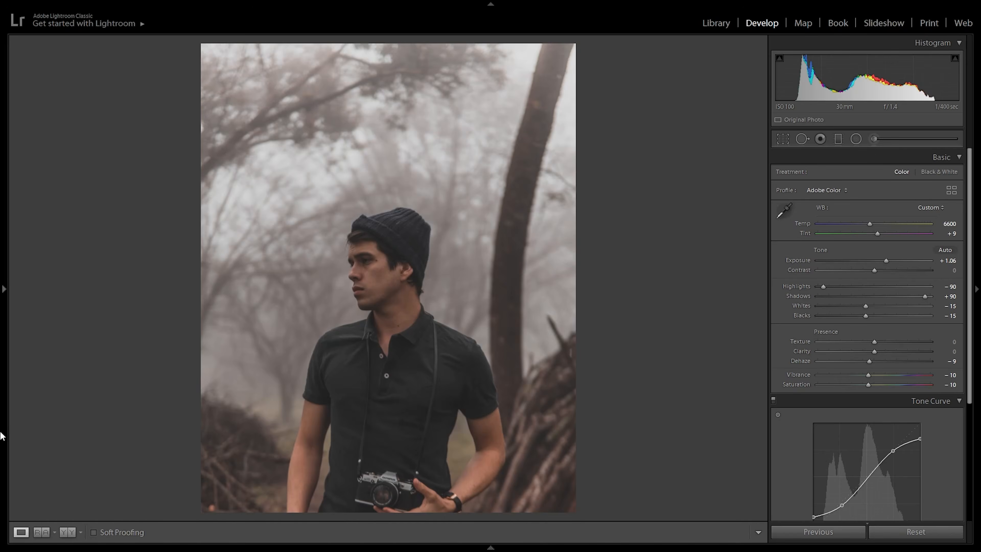
Start a new develop preset from the current edits and name it Moody Preset.
mouse_move(3, 402)
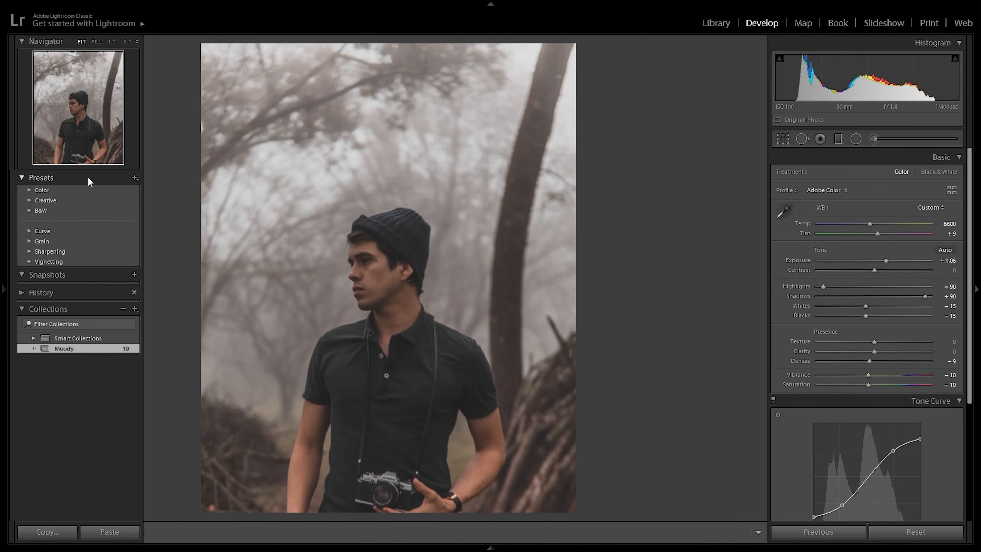
left_click(135, 179)
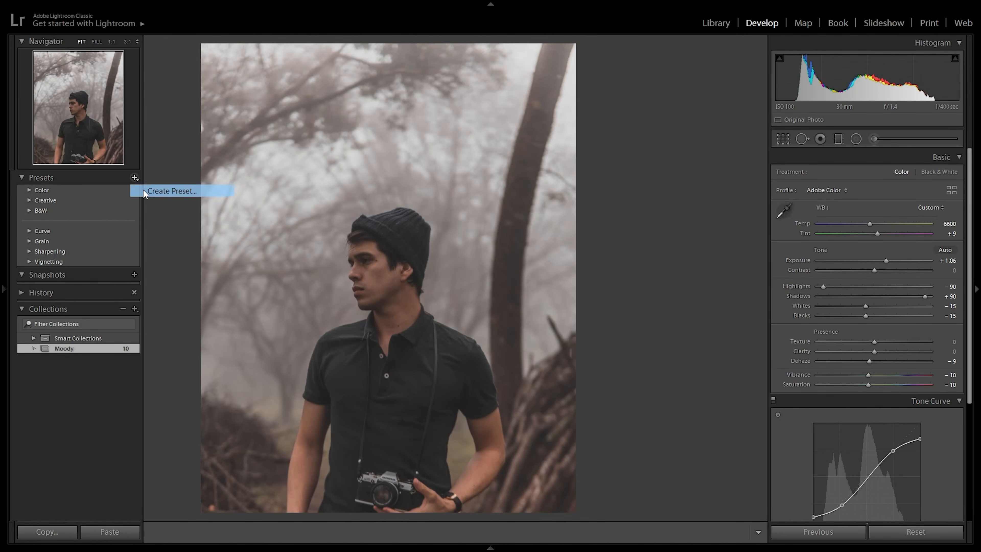
left_click(166, 190)
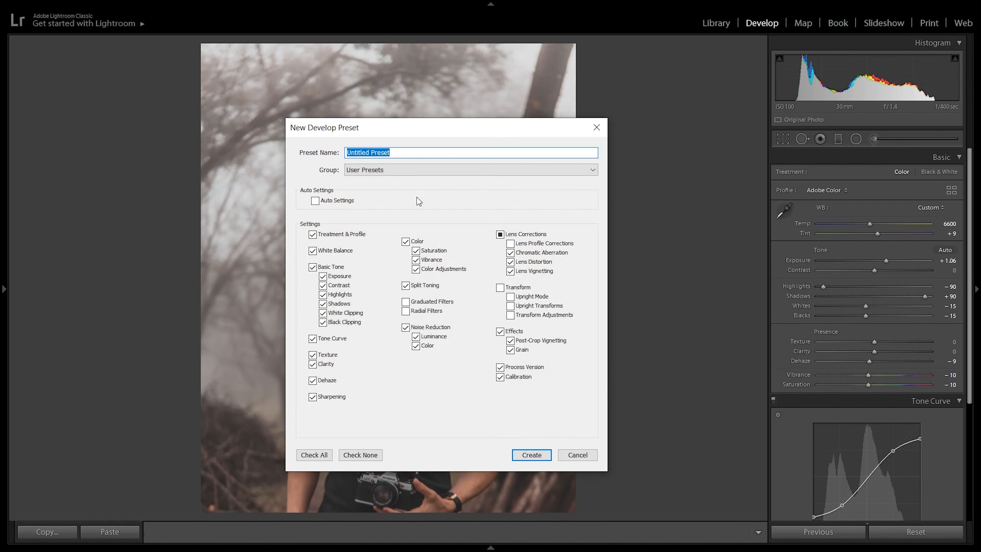
left_click(420, 154)
key("ctrl+a")
type("Moody Preset")
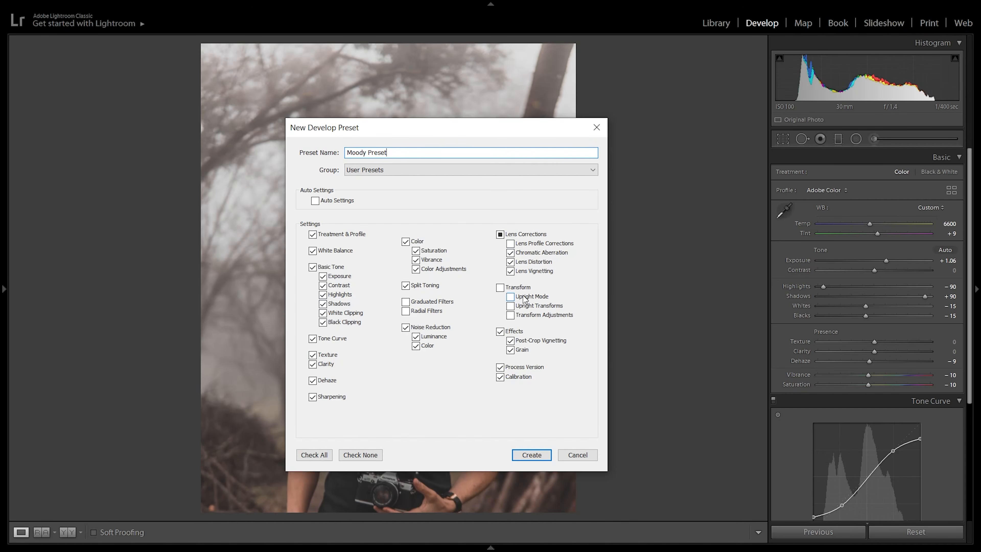
Exclude White Balance, Exposure and Contrast from the preset and create it.
left_click(320, 251)
left_click(323, 276)
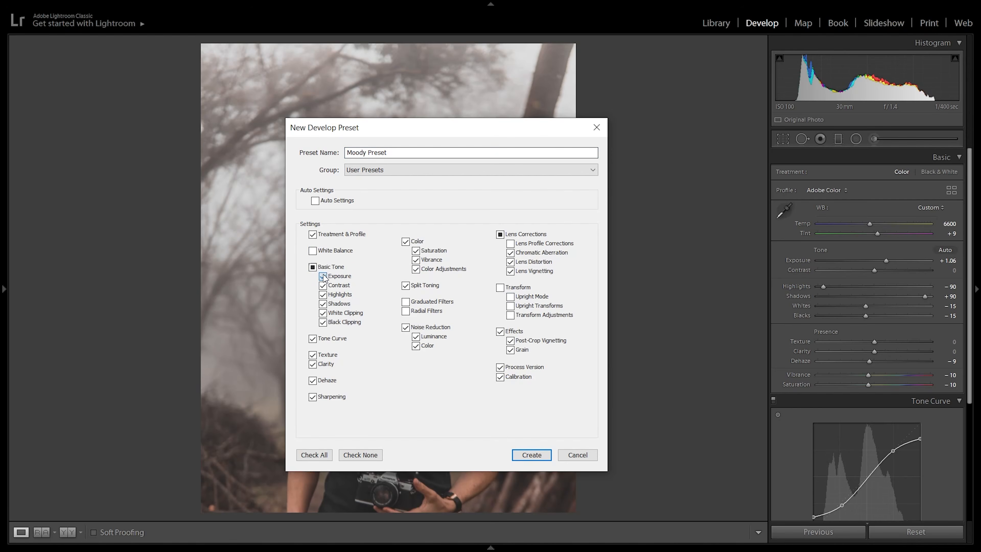
left_click(323, 285)
left_click(532, 454)
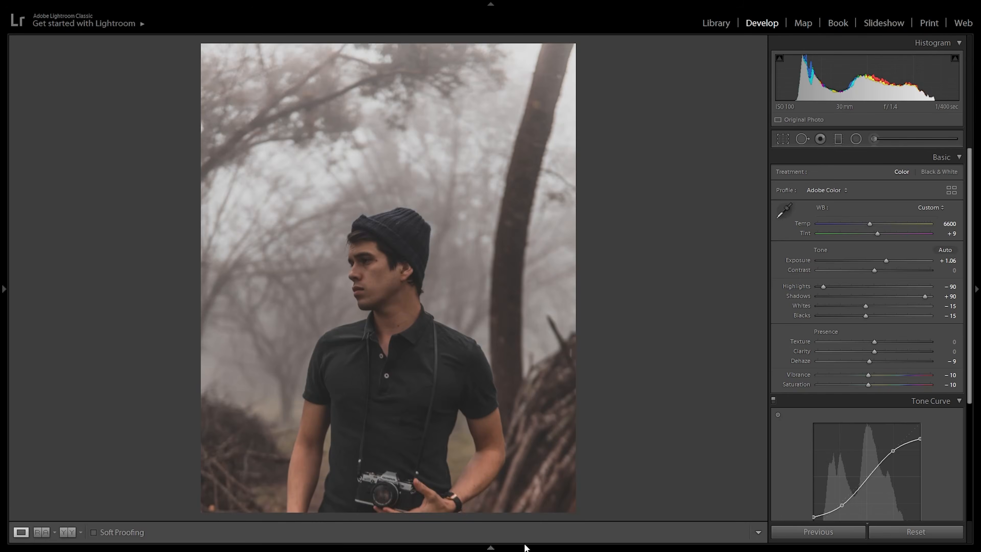
Open the indoor photo of the laughing person in the white knit hat and apply the Moody Preset to it.
left_click(224, 520)
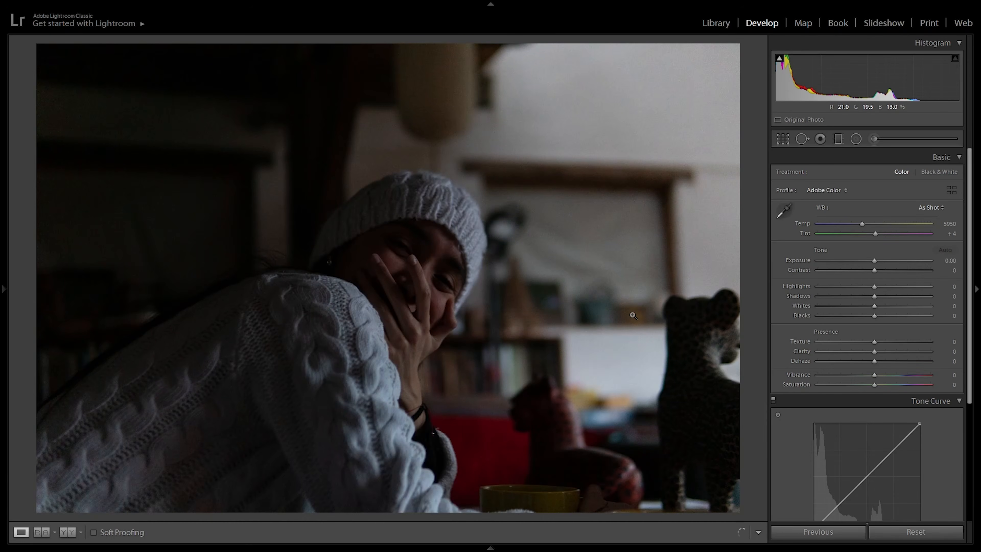
mouse_move(2, 368)
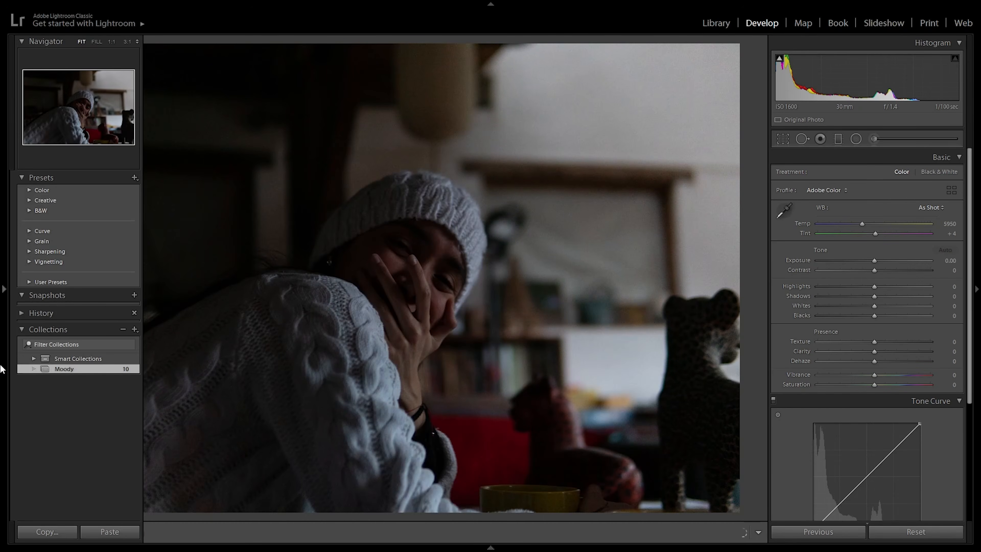
left_click(43, 284)
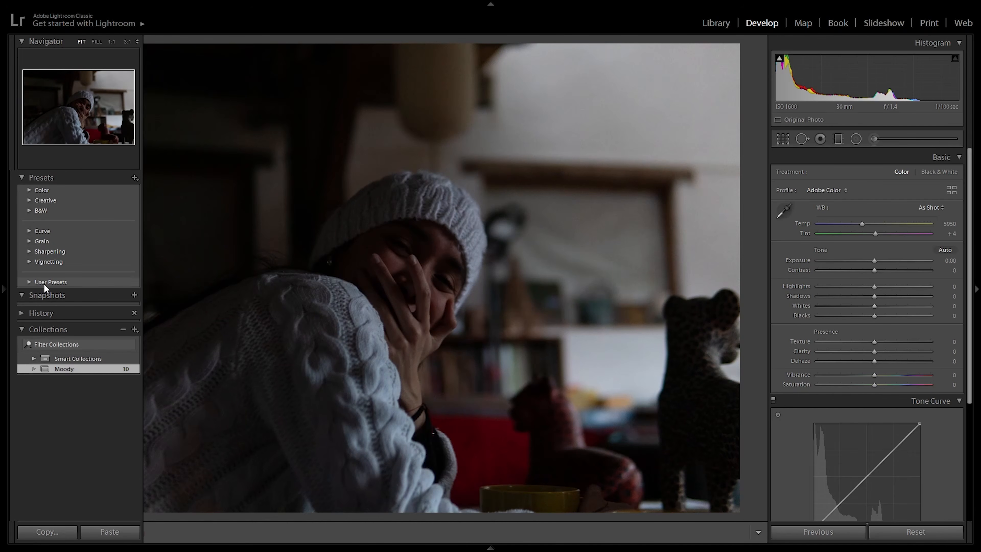
left_click(29, 281)
left_click(55, 293)
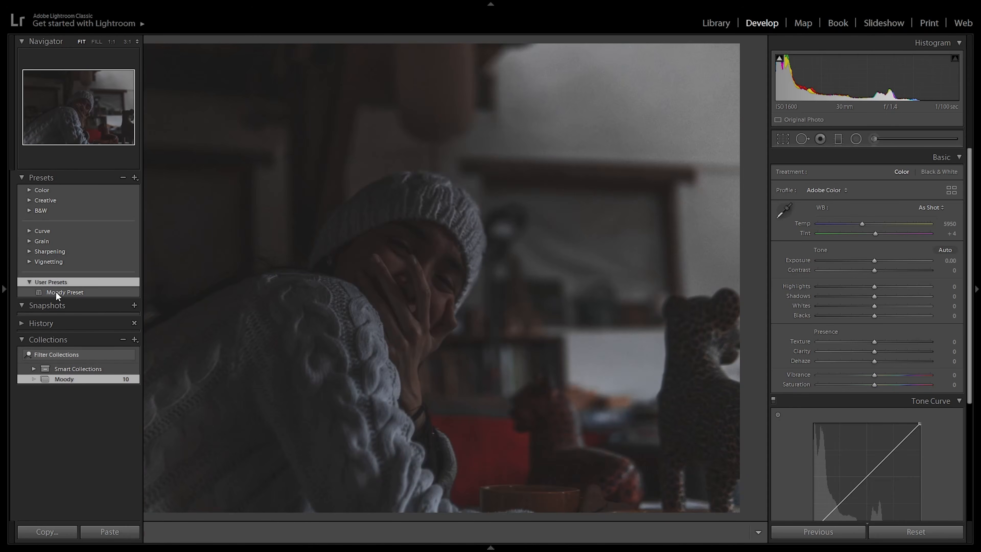
left_click(56, 292)
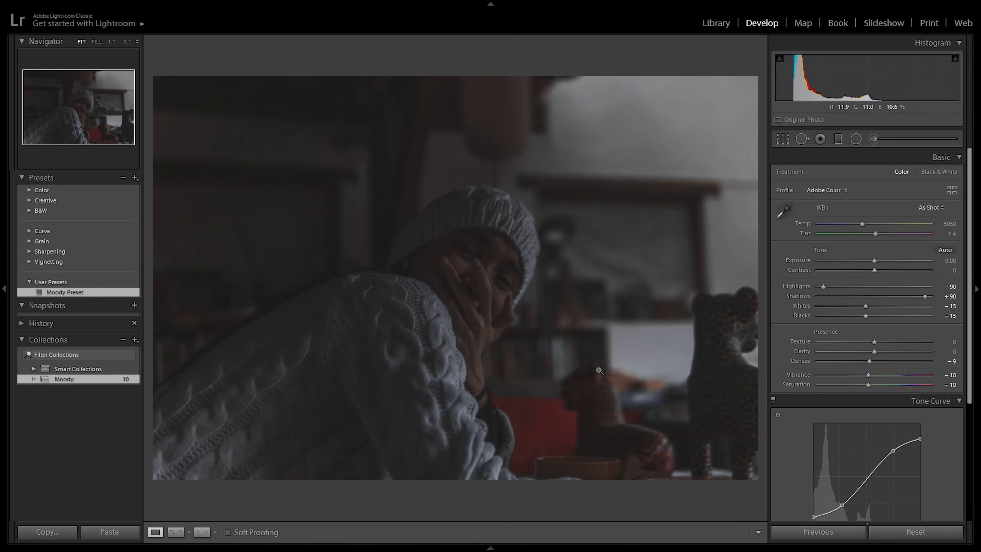
left_click(4, 288)
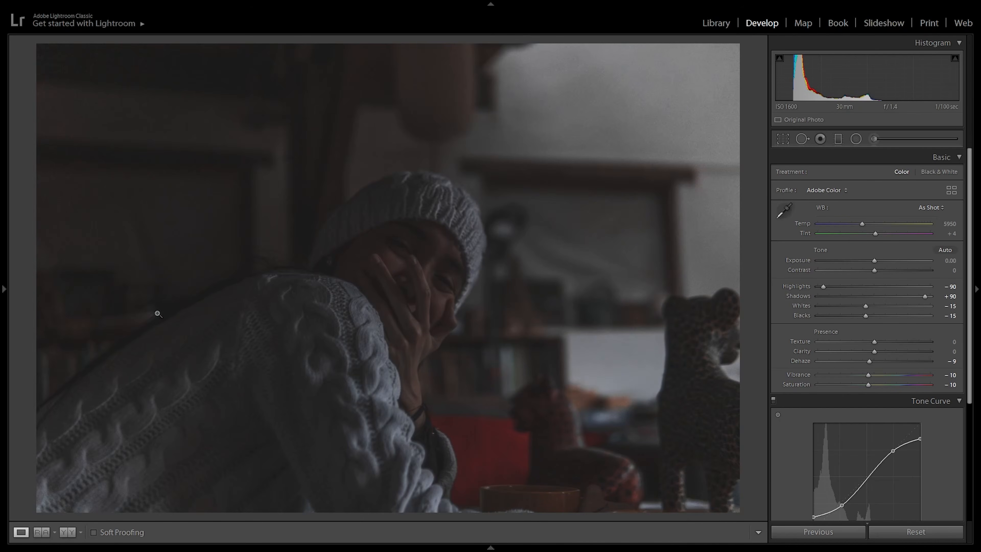
Compare the knit-hat photo before and after the preset, hide the toolbar, and return to the single view.
key("y")
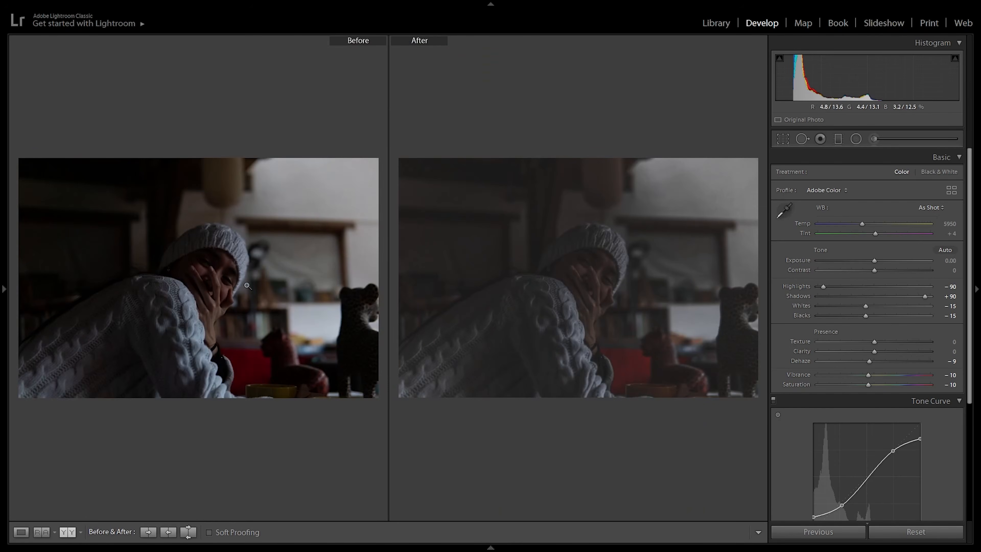
key("t")
key("y")
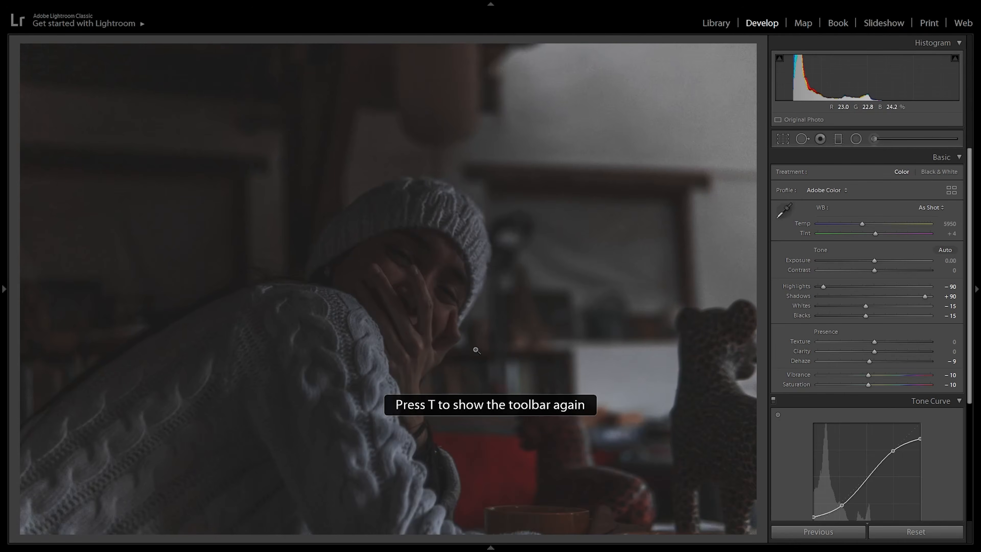
Set the knit-hat photo's Exposure to +0.52 and Contrast to +12, and warm its temperature slightly.
left_click(876, 261)
left_click_drag(877, 261, 879, 270)
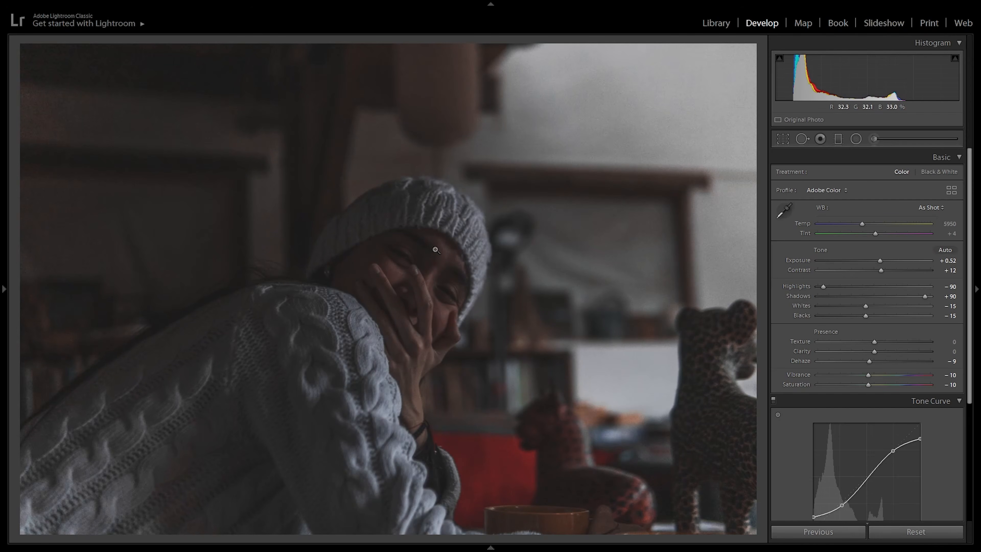
left_click(868, 225)
left_click_drag(869, 228, 872, 227)
key("y")
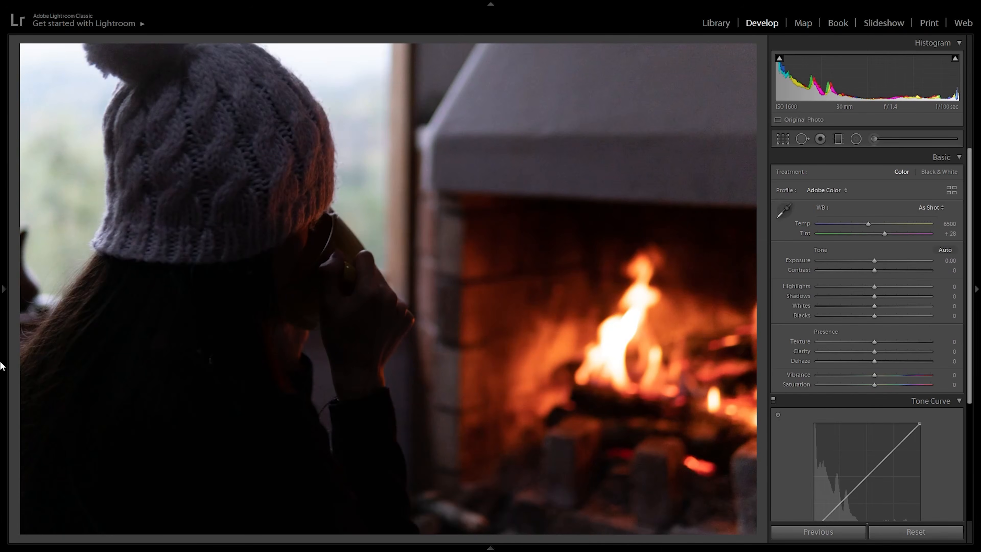
Apply the Moody Preset to the fireplace photo, set Contrast +27 and Temp 6615, and compare before and after.
mouse_move(2, 370)
left_click(65, 292)
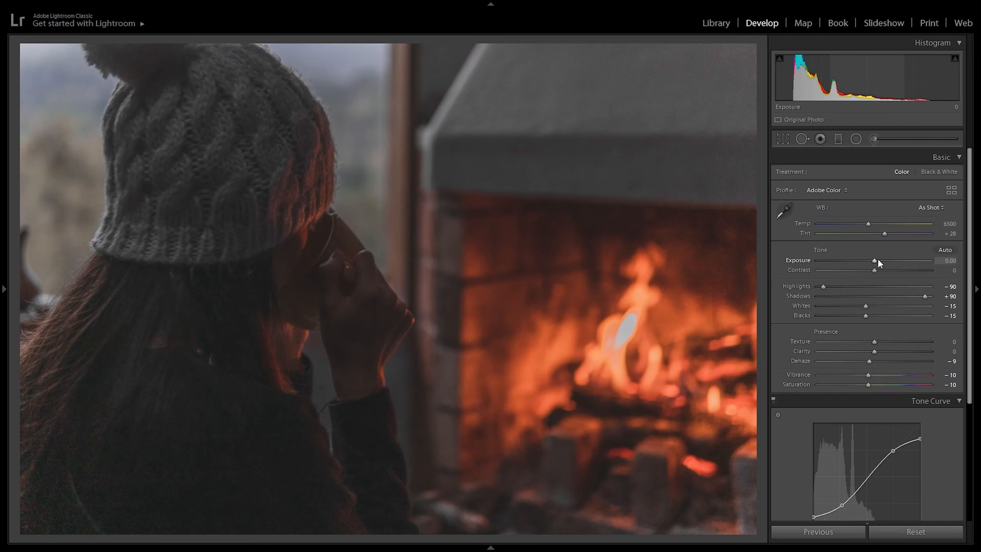
left_click_drag(873, 268, 889, 275)
mouse_move(868, 223)
left_mouse_down()
mouse_move(853, 229)
mouse_move(868, 227)
left_mouse_up()
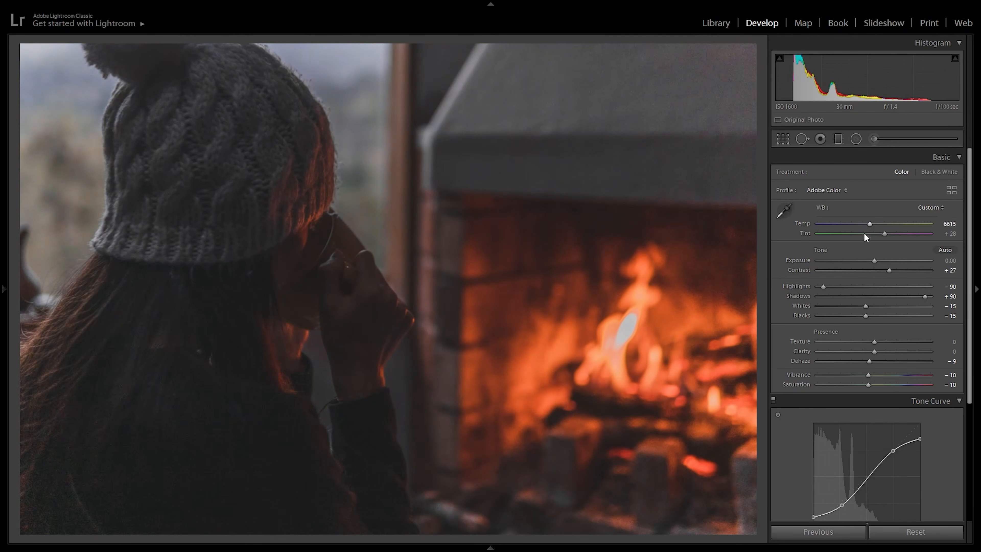
key("y")
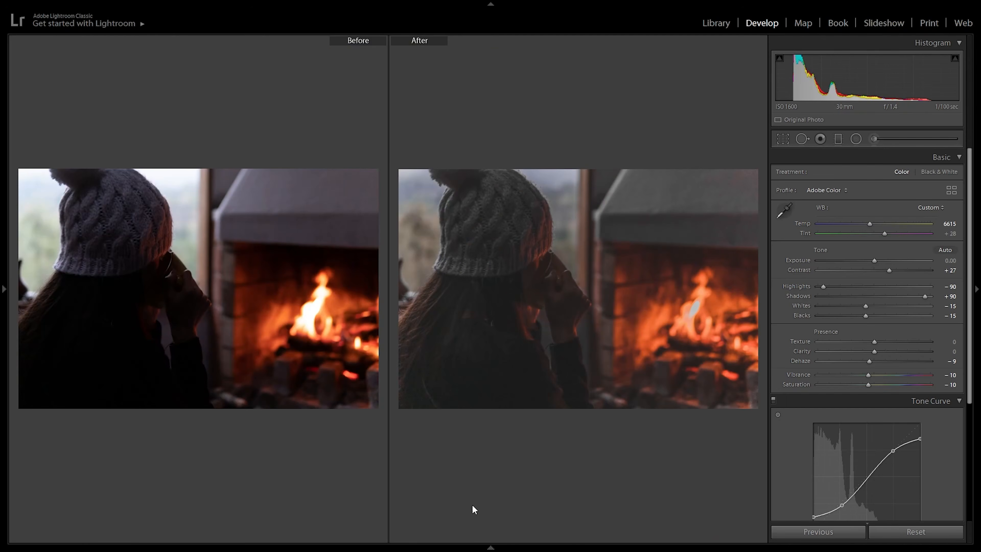
Open the photo taken from inside the car, apply the Moody Preset to it, and compare before and after.
left_click(187, 522)
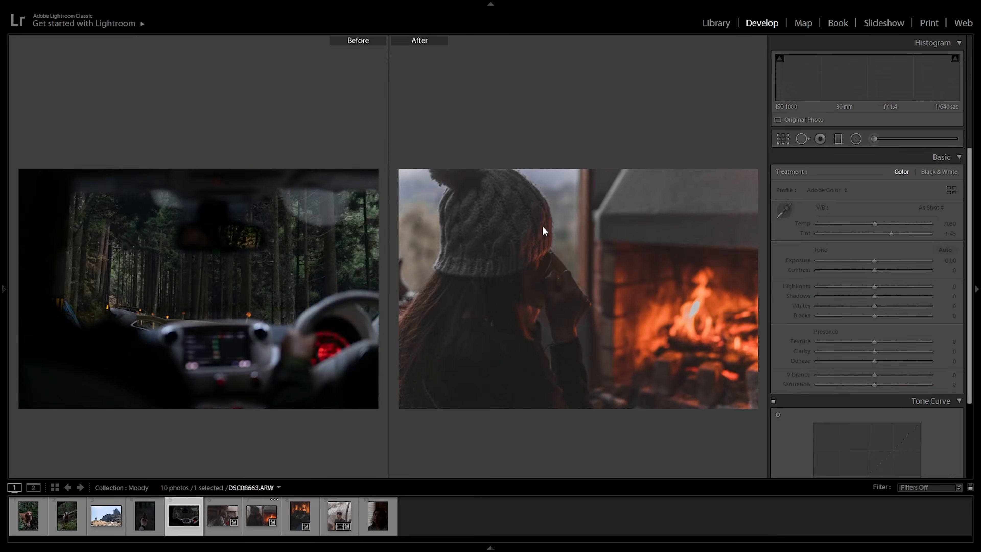
key("y")
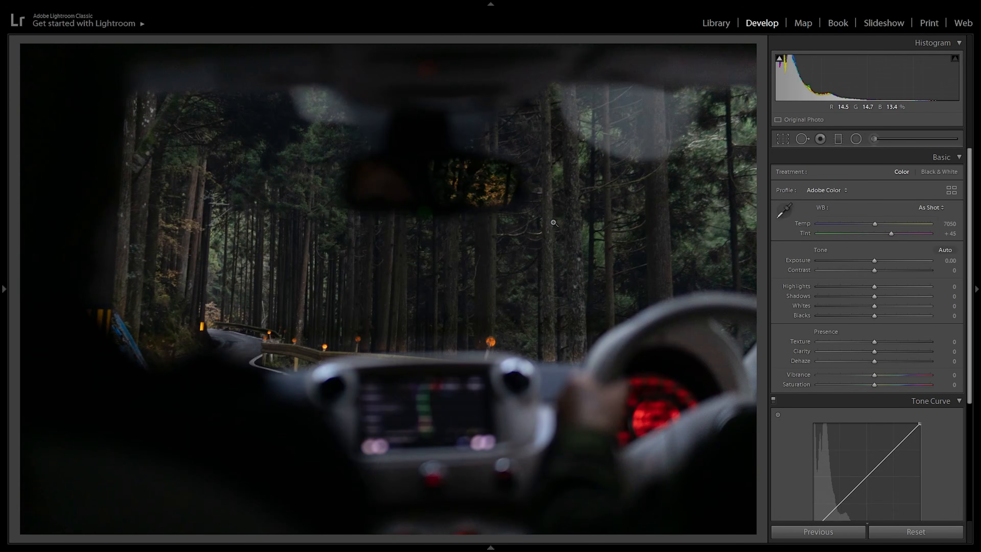
left_click(524, 275)
left_click(524, 275)
mouse_move(1, 273)
left_click(52, 293)
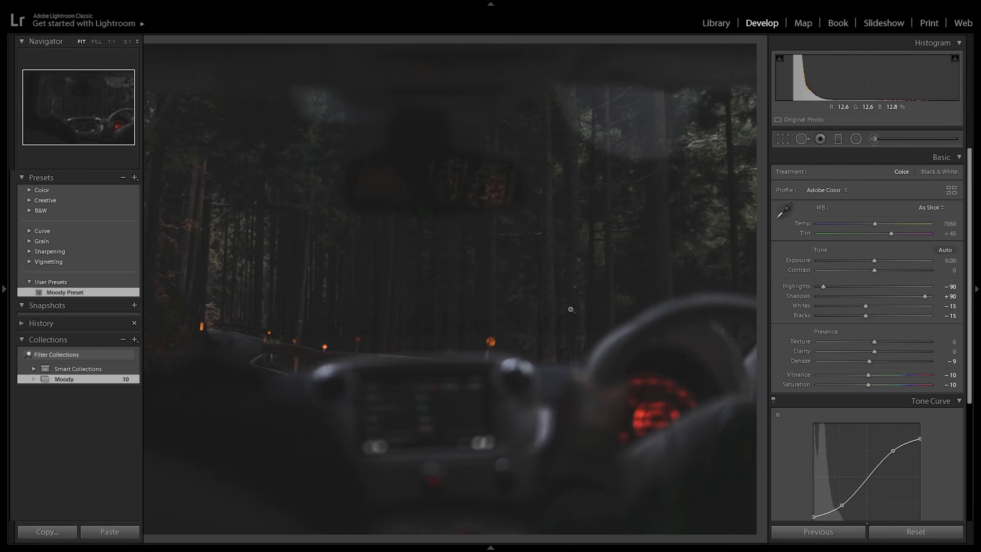
key("y")
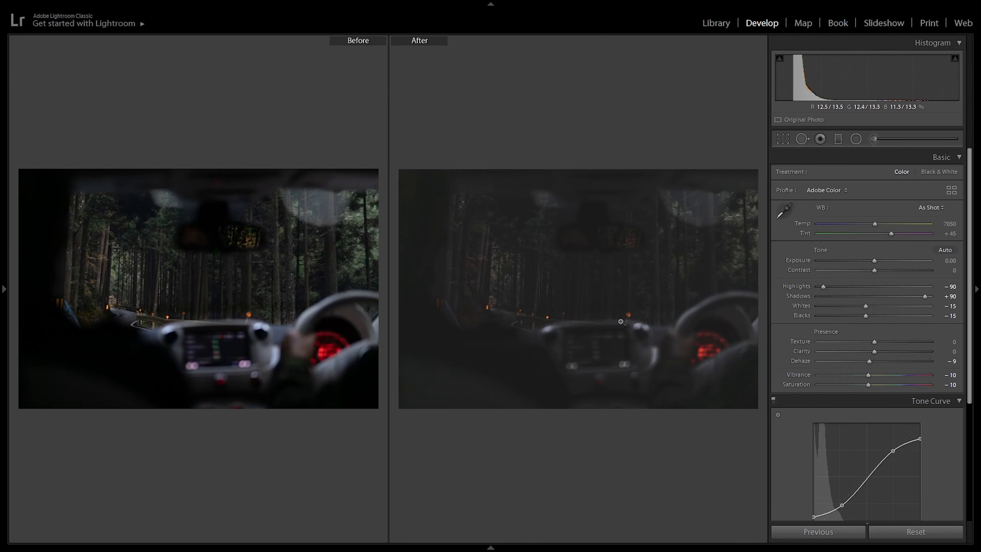
Set the car photo's Exposure to +0.93, Contrast to +17 and Temp to 4986, and return to the single view.
left_click_drag(874, 260, 884, 260)
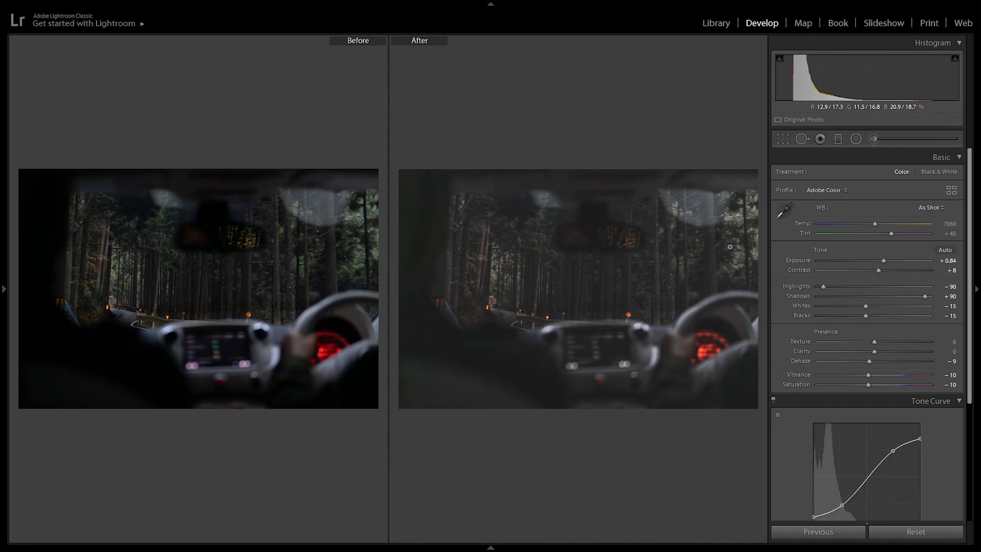
left_click_drag(872, 223, 848, 229)
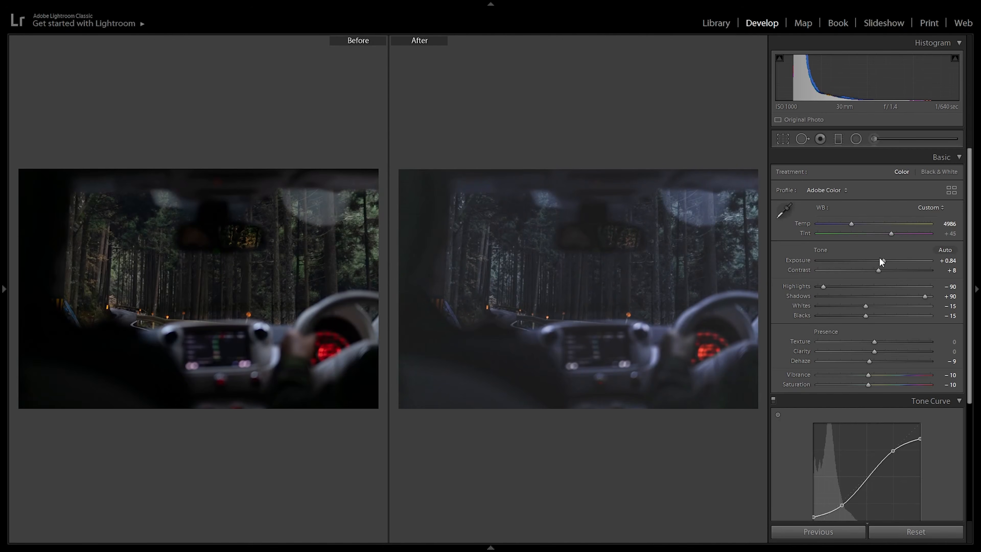
left_click_drag(879, 270, 884, 259)
key("y")
Open the portrait of the dark-haired woman beside the window blinds and apply the Moody Preset to it.
mouse_move(368, 540)
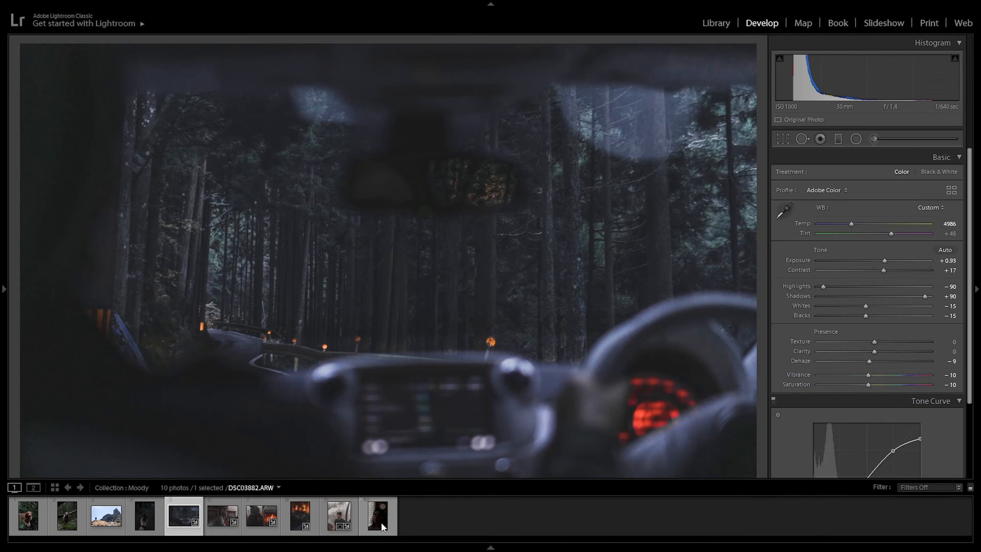
left_click(381, 525)
mouse_move(2, 342)
left_click(77, 284)
Set the woman's portrait to Exposure +0.79, Contrast +18 and Texture +19, and compare before and after.
left_click_drag(874, 260, 884, 270)
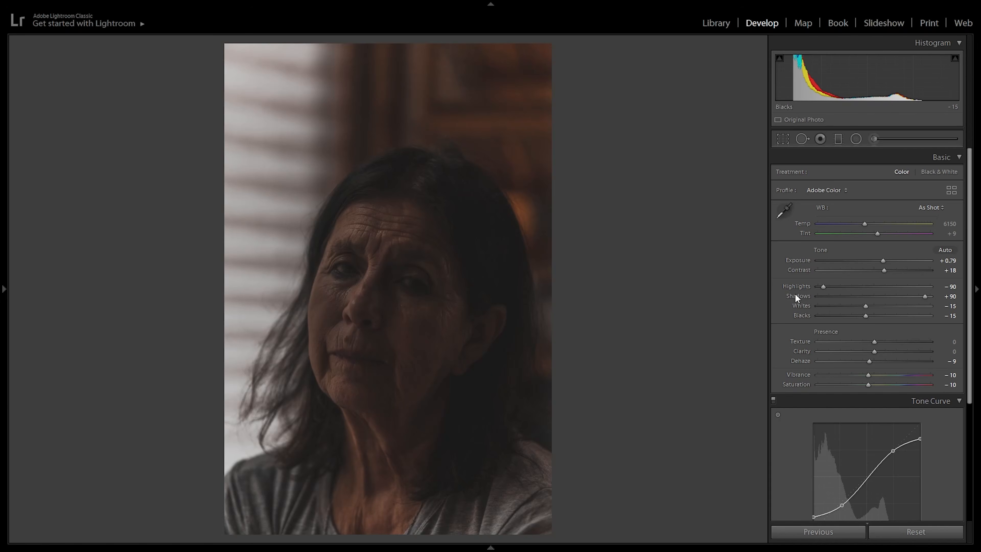
left_click_drag(876, 341, 881, 342)
left_click_drag(431, 305, 699, 346)
key("y")
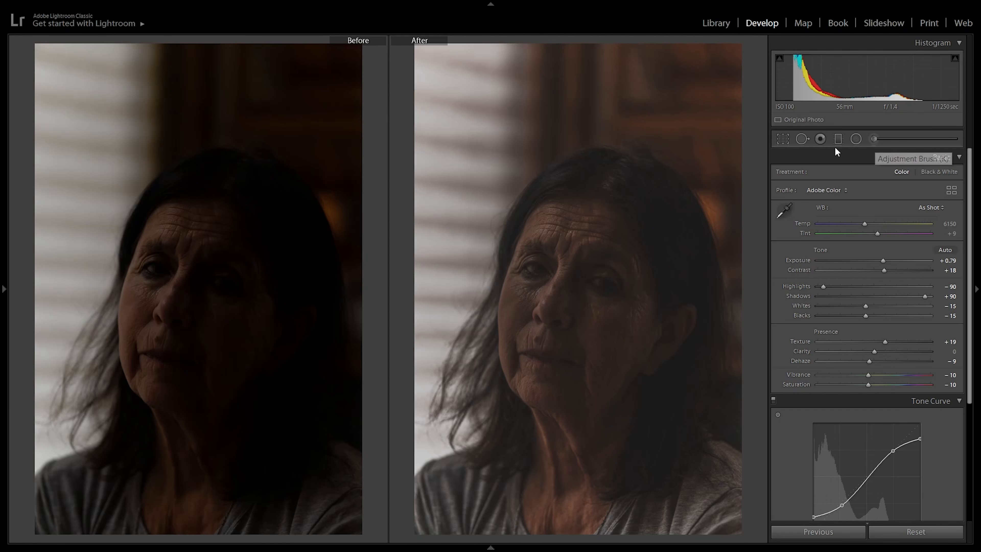
left_click(874, 137)
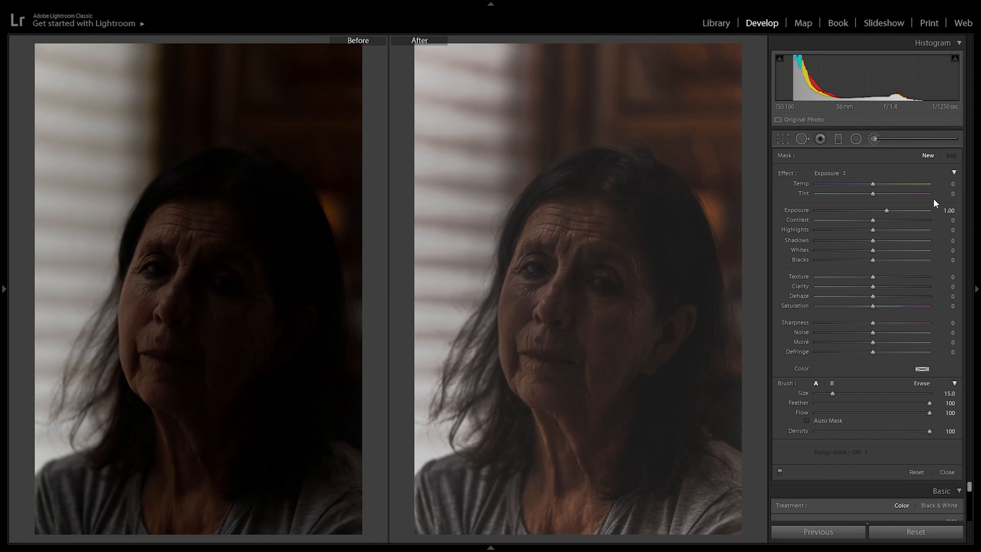
left_click_drag(604, 288, 678, 319)
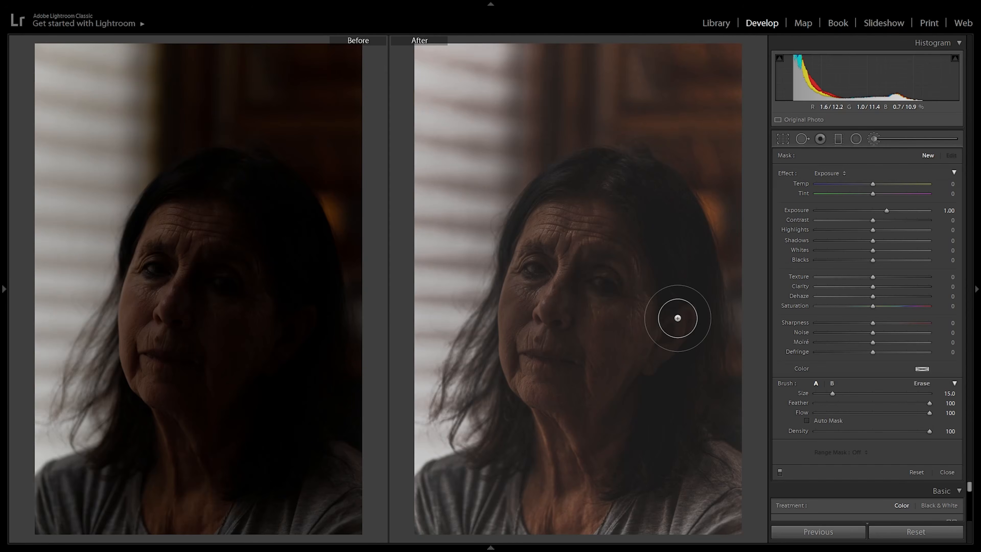
key("y")
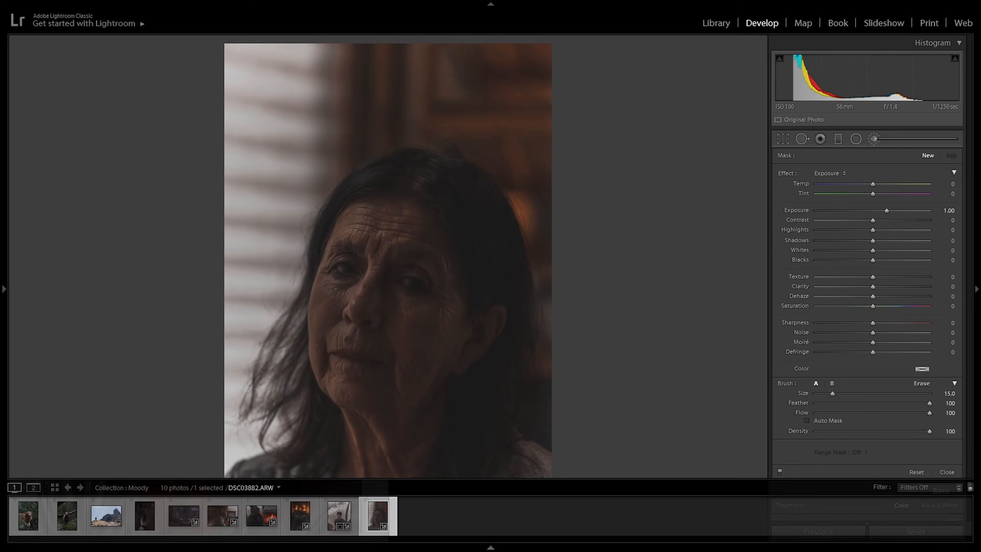
Open the photo of the hand holding a pine cone, apply the Moody Preset, and close the Adjustment Brush.
left_click(142, 515)
mouse_move(2, 363)
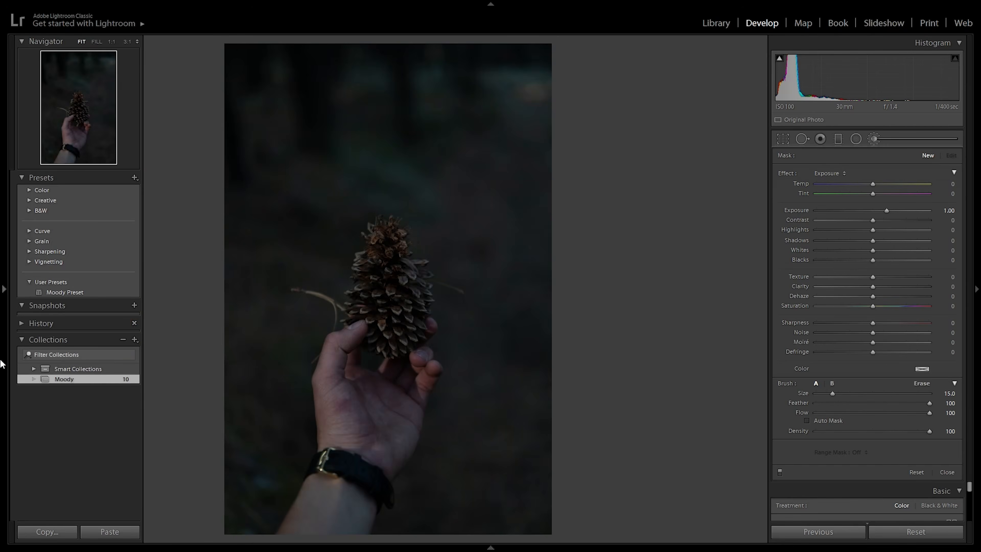
left_click(66, 292)
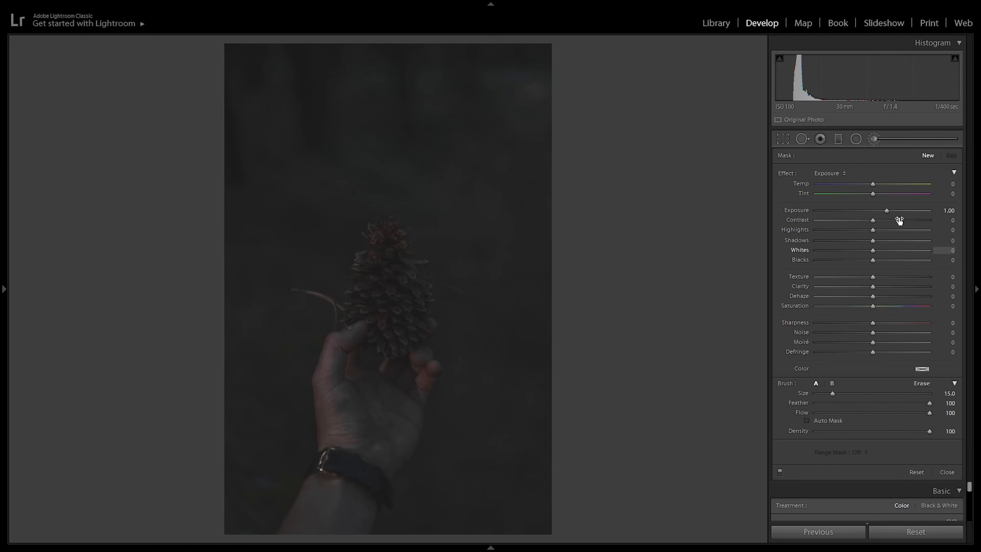
left_click(873, 139)
Raise the pine cone photo's Exposure and Contrast, and toggle the before and after comparison.
left_click_drag(888, 259, 896, 260)
left_click_drag(874, 270, 890, 270)
key("y")
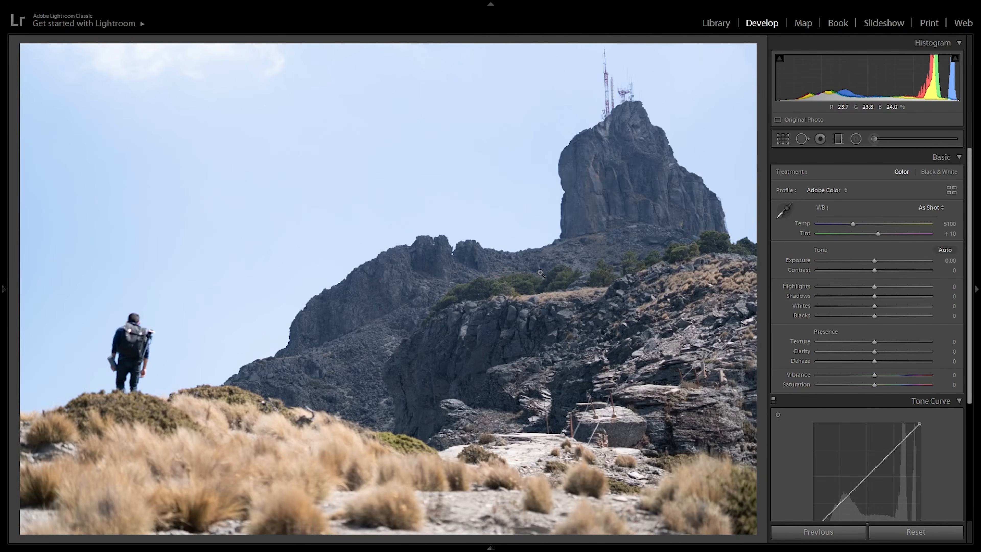
Apply the Moody Preset to the photo of the hiker facing the rocky mountain, and compare before and after.
left_click(541, 273)
left_click(492, 282)
mouse_move(2, 307)
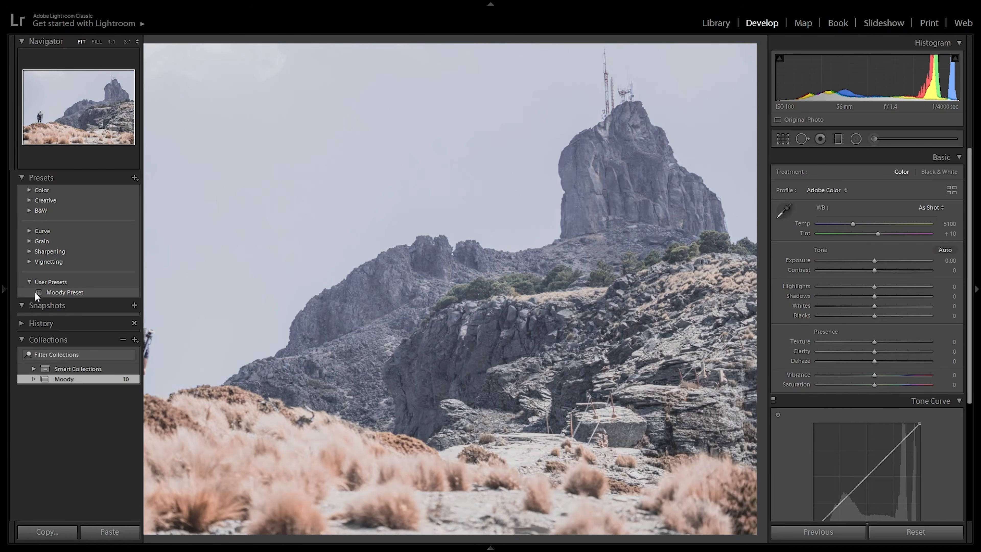
left_click(39, 292)
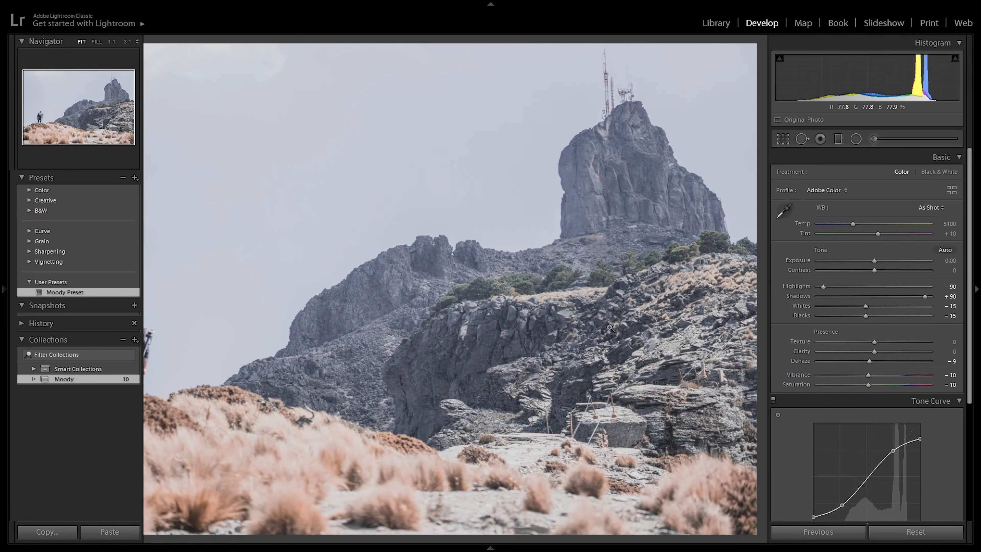
key("y")
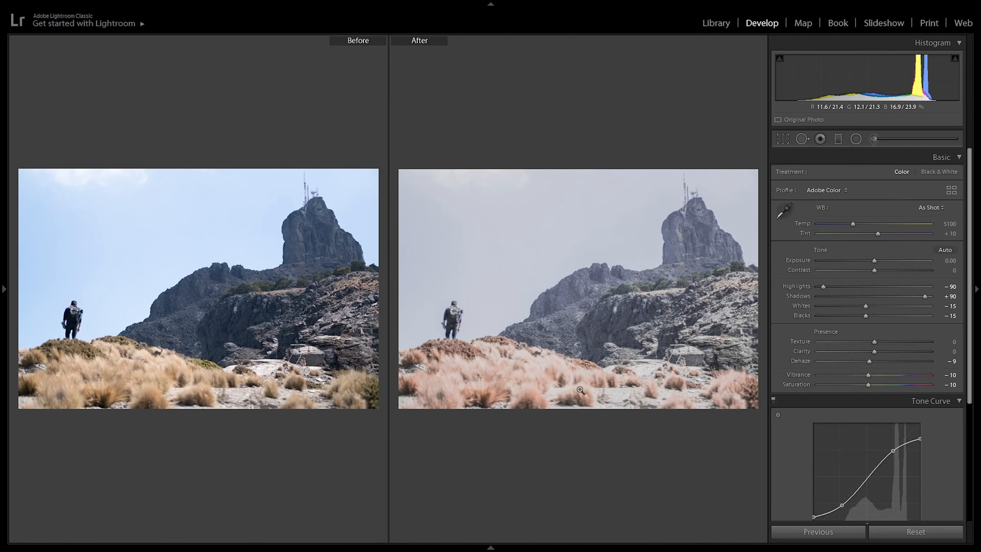
Set the mountain photo to Temp 5982, Exposure -0.66, Contrast +4 and Vibrance -26, and lower its Saturation.
left_click(110, 351)
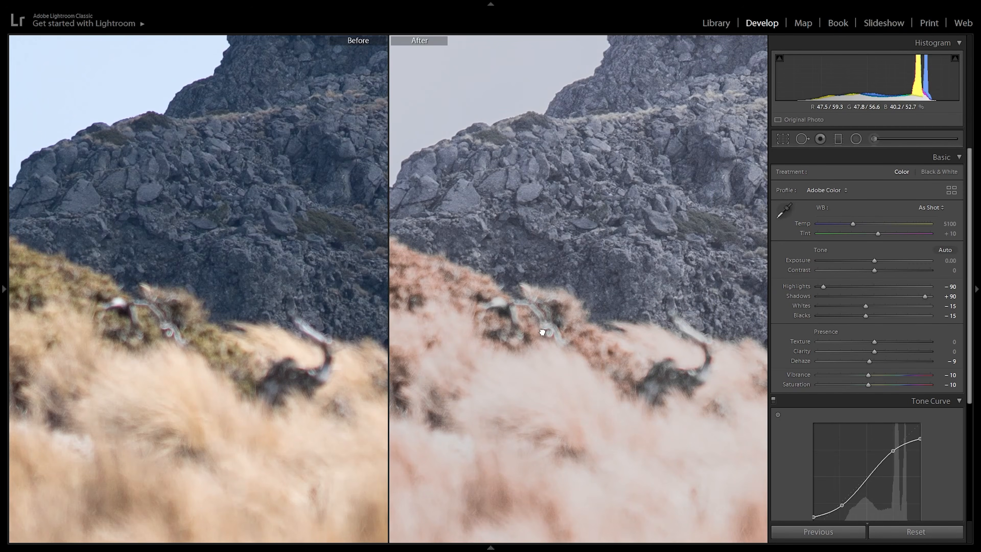
left_click(542, 333)
left_click(866, 224)
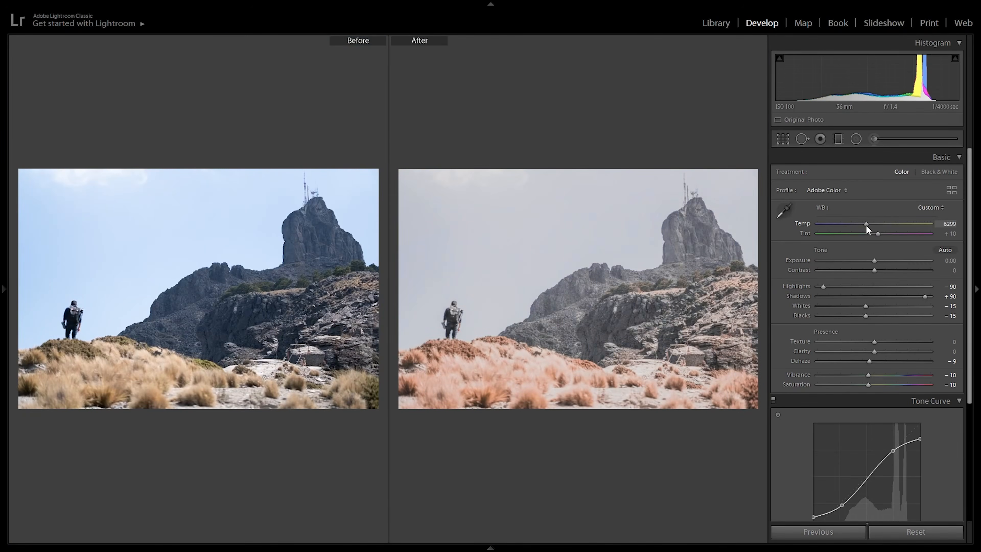
left_click_drag(864, 225, 860, 224)
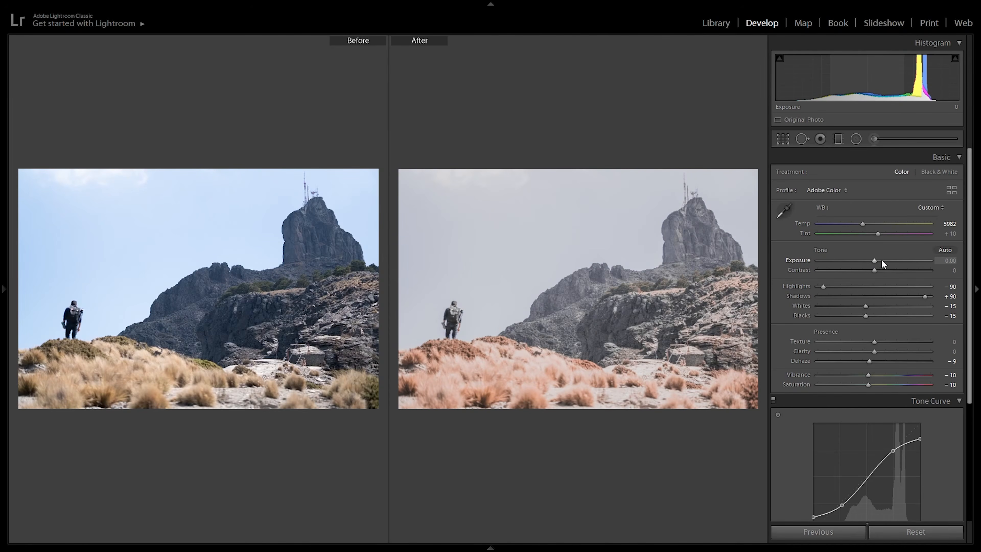
mouse_move(875, 260)
left_mouse_down()
mouse_move(867, 260)
mouse_move(876, 270)
left_mouse_up()
left_click(858, 374)
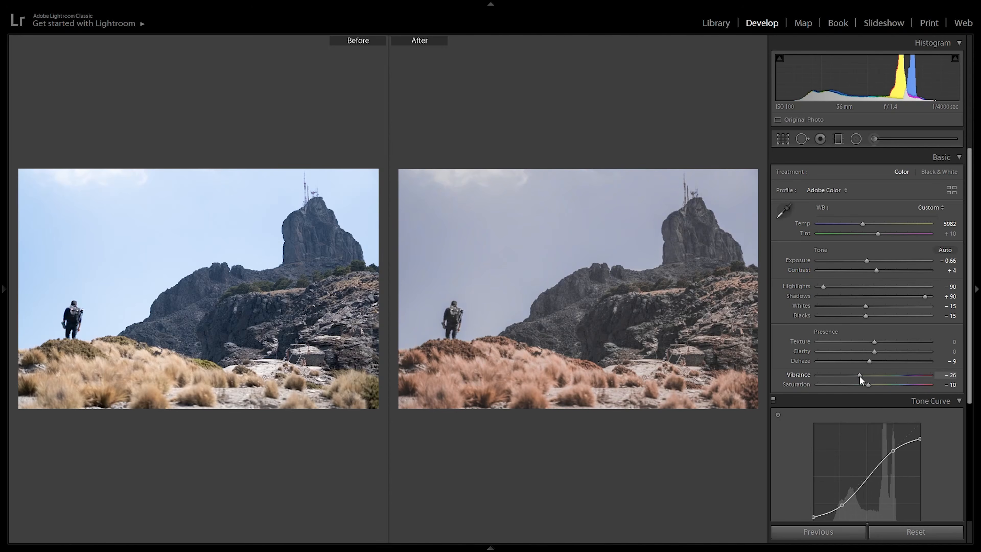
left_click(857, 385)
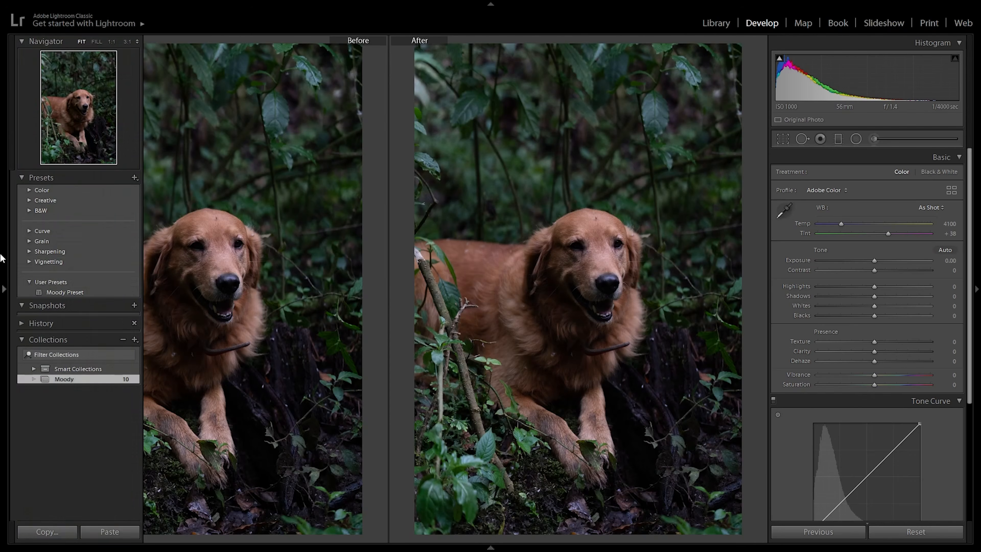
Apply the Moody Preset to the golden dog photo and the grey dog photo, and set the grey dog photo's Exposure to +0.79.
left_click(45, 281)
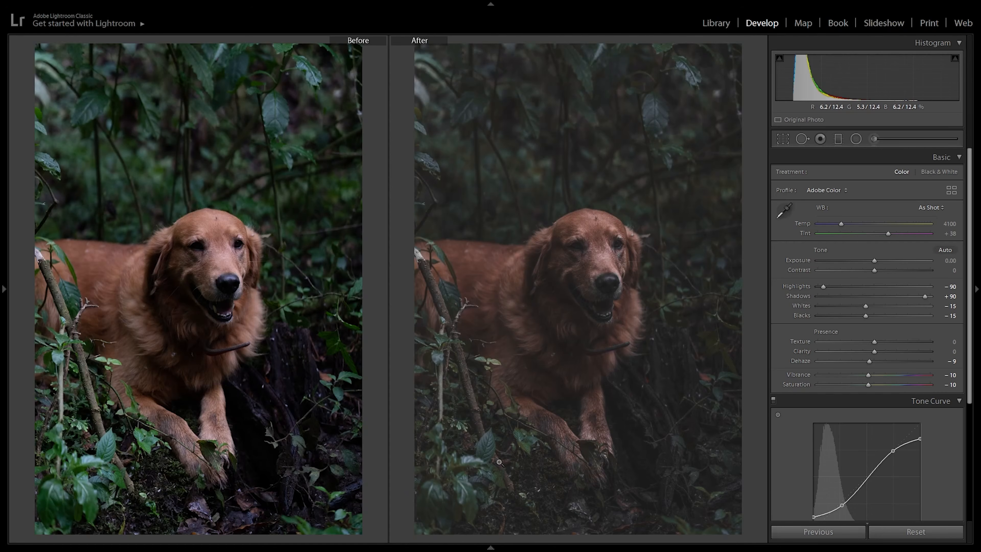
mouse_move(491, 548)
left_click(83, 529)
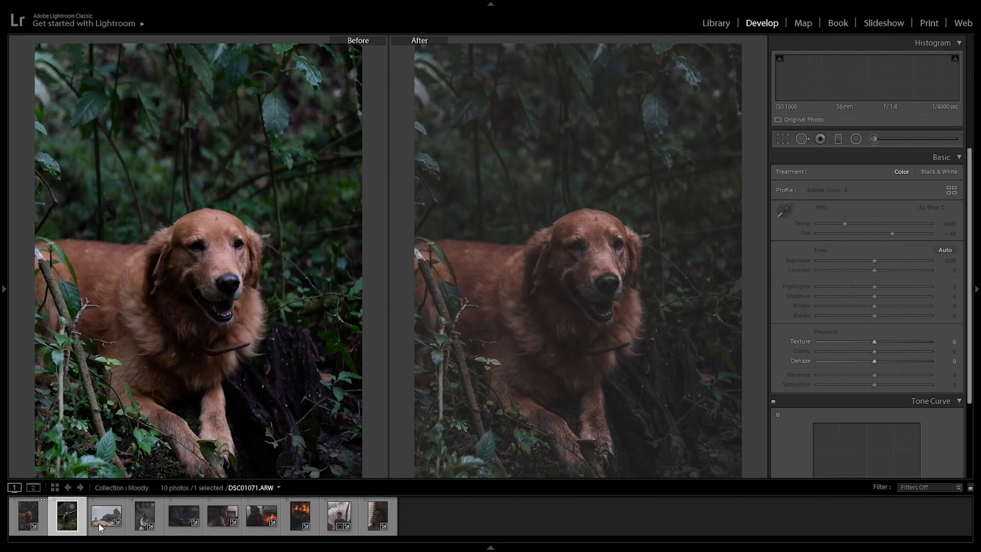
mouse_move(3, 309)
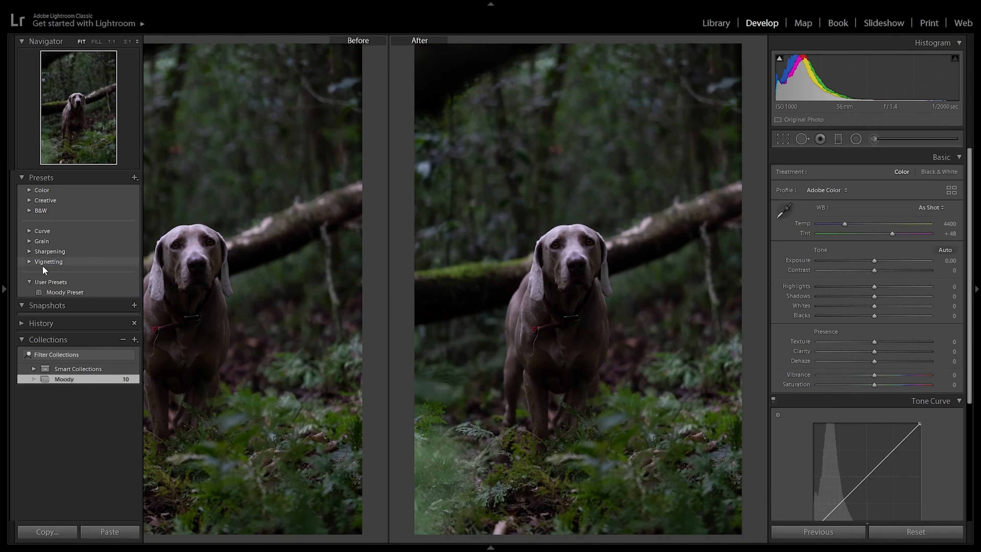
left_click(64, 292)
left_click_drag(878, 262, 885, 259)
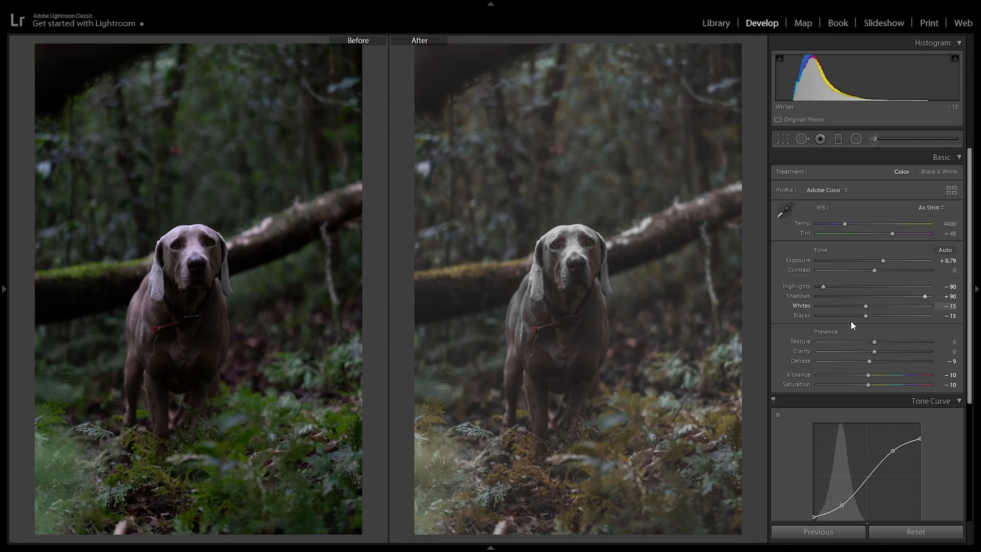